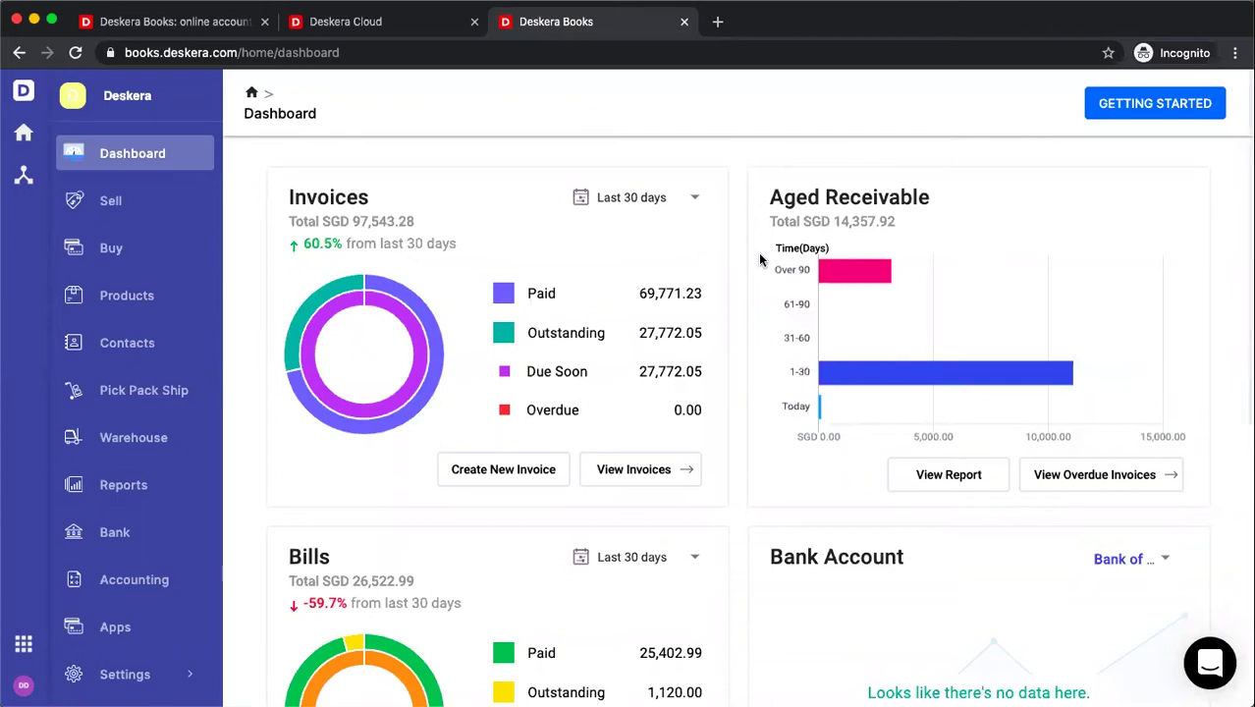
Open the product list and review the Bundle product's status choices and row actions, plus the available list filters
click(114, 308)
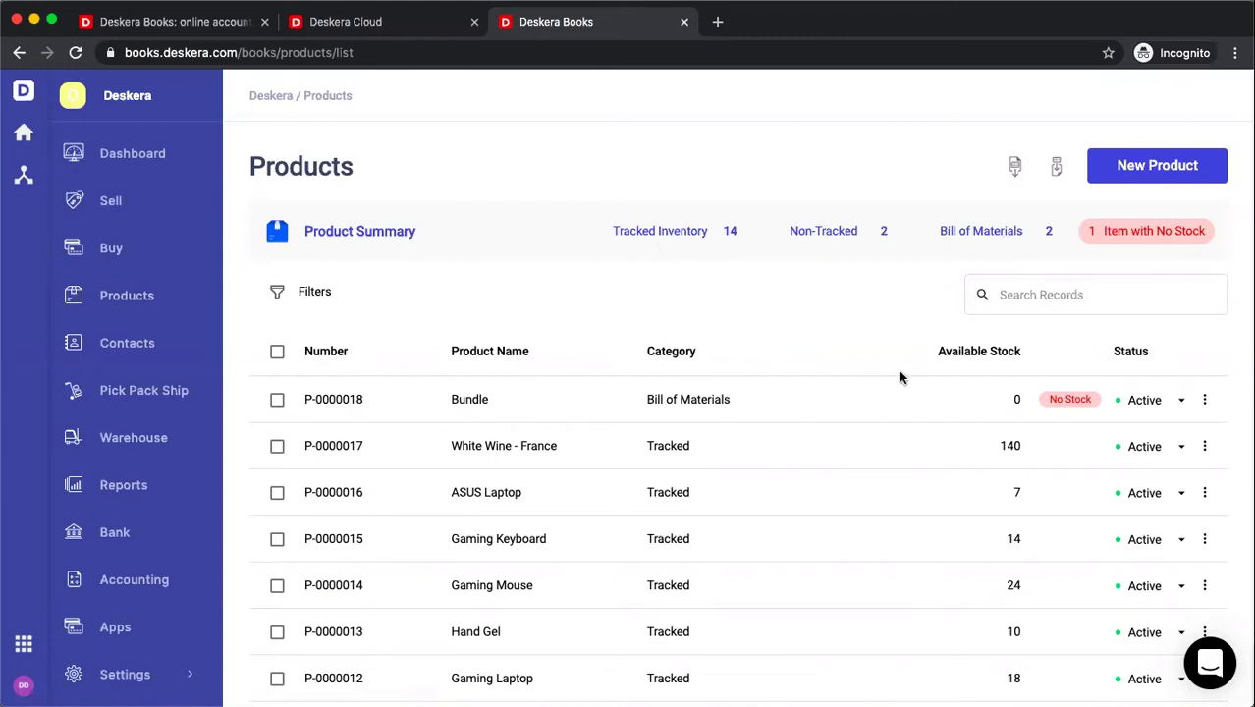
click(1143, 401)
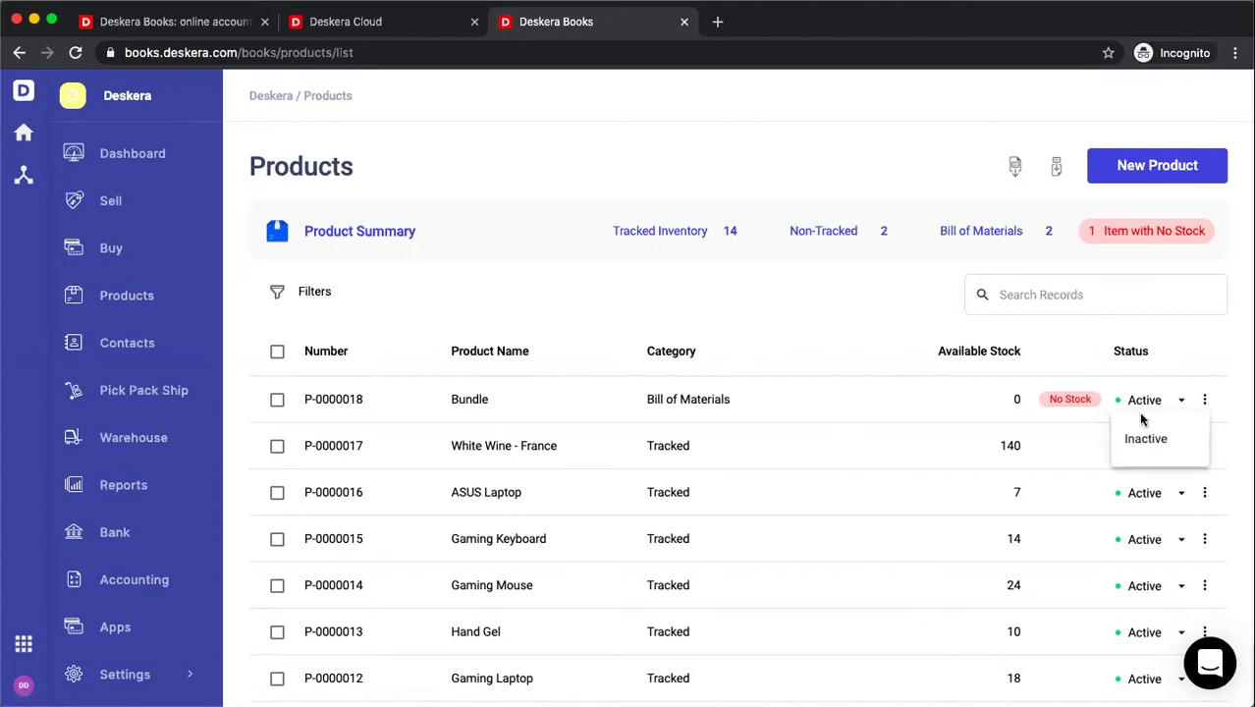
click(1207, 403)
click(1208, 404)
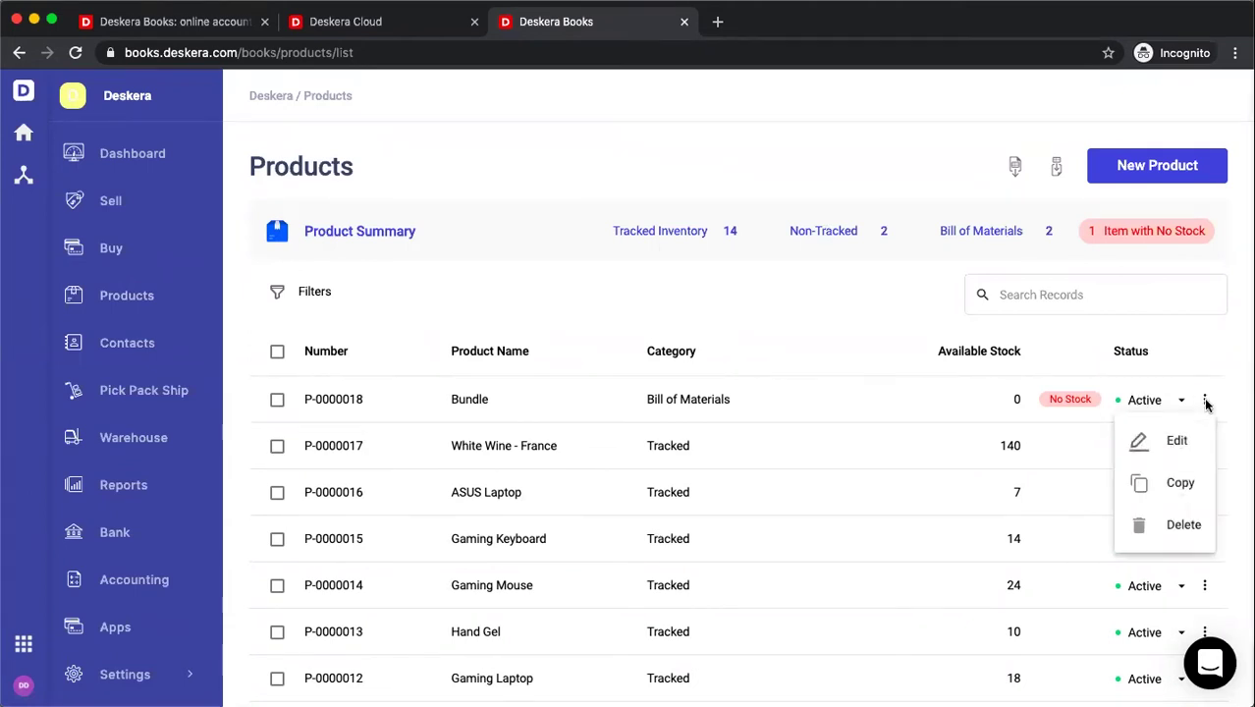
click(812, 342)
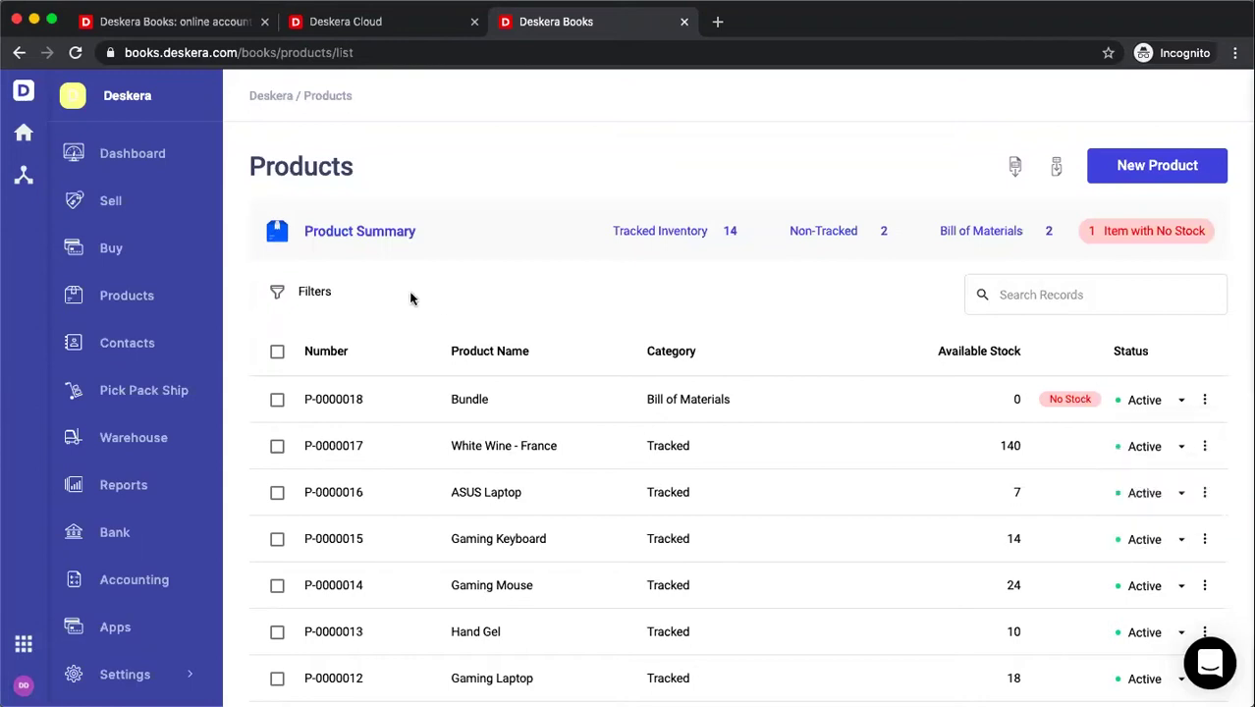
click(316, 292)
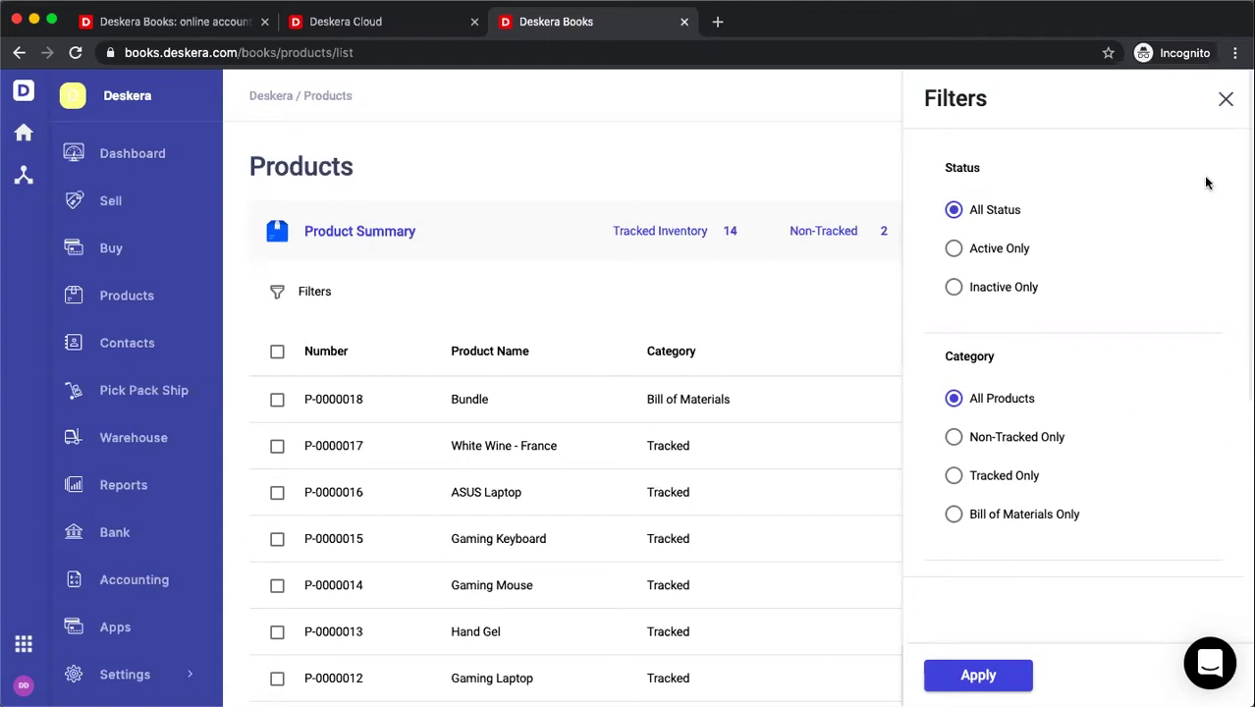
click(1226, 99)
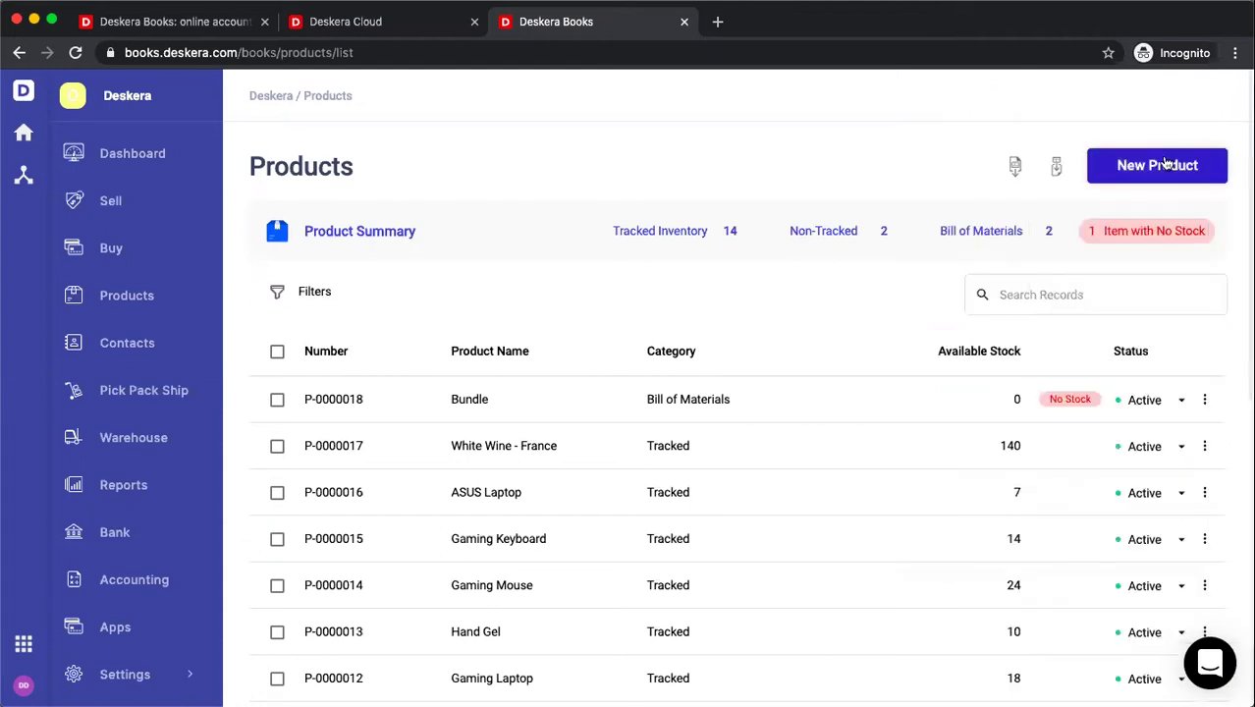
Start a new product with the sliced red apple picture as its image and Non-Tracked as its type
click(1166, 163)
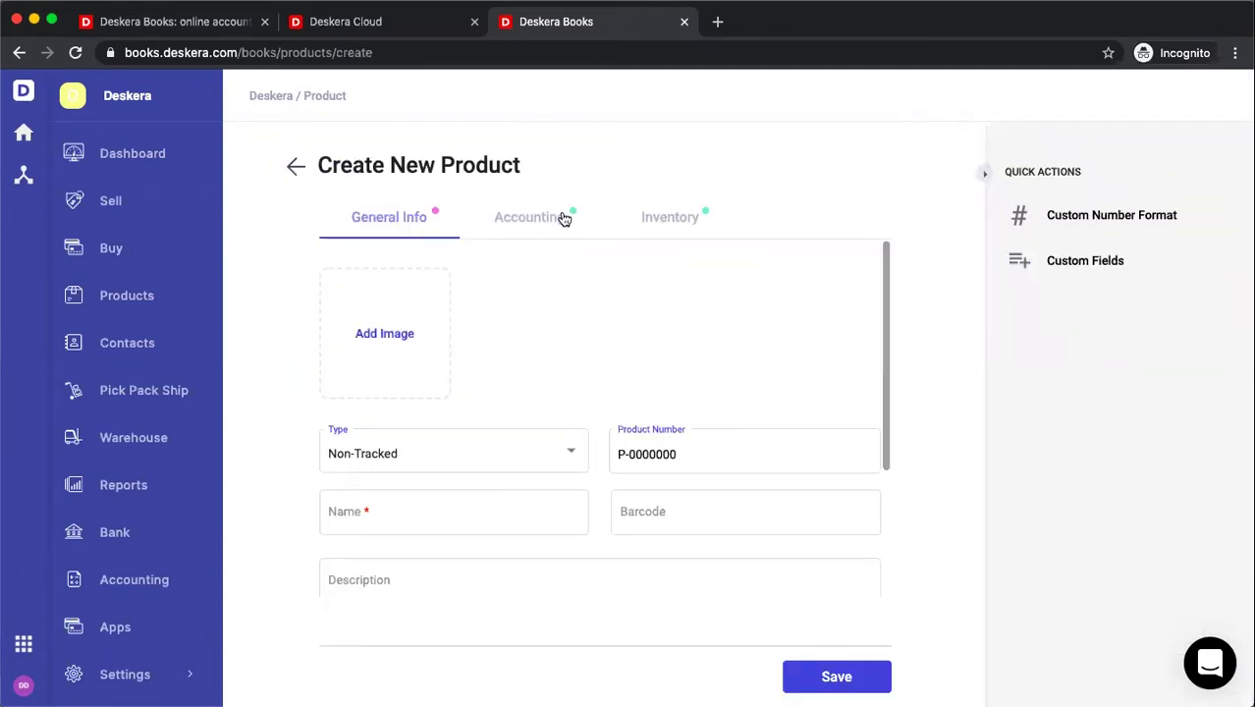
click(401, 336)
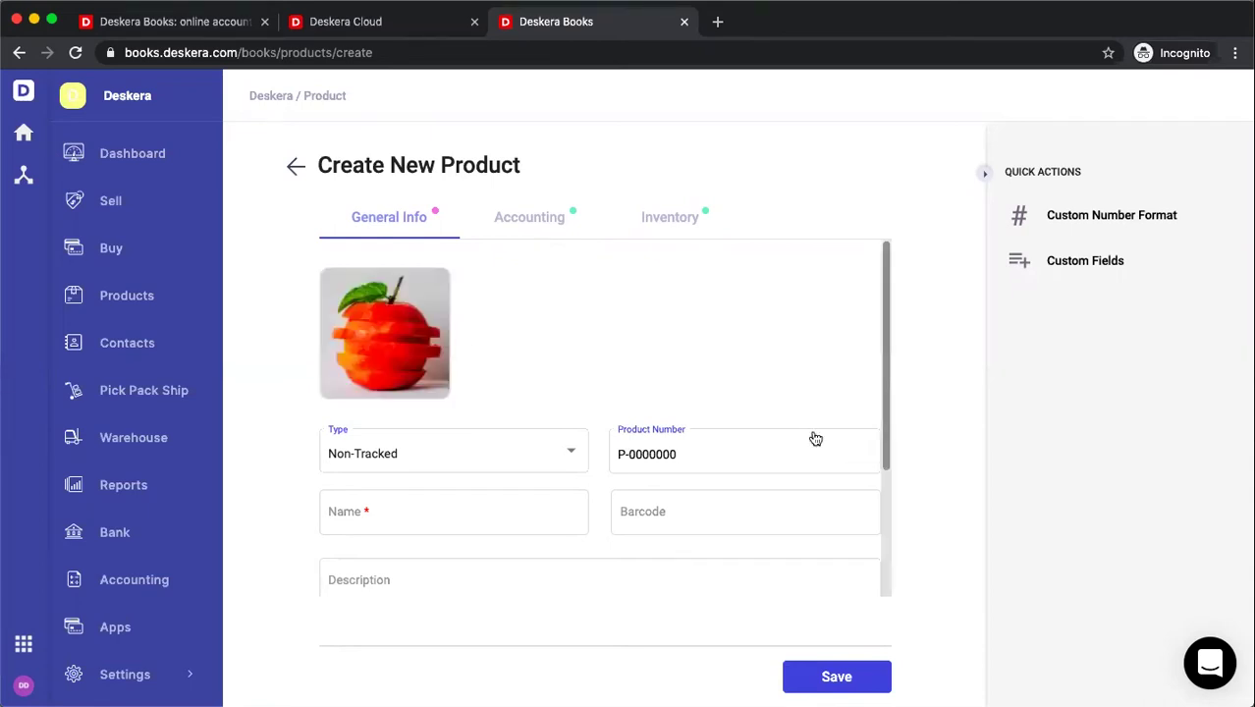
click(467, 456)
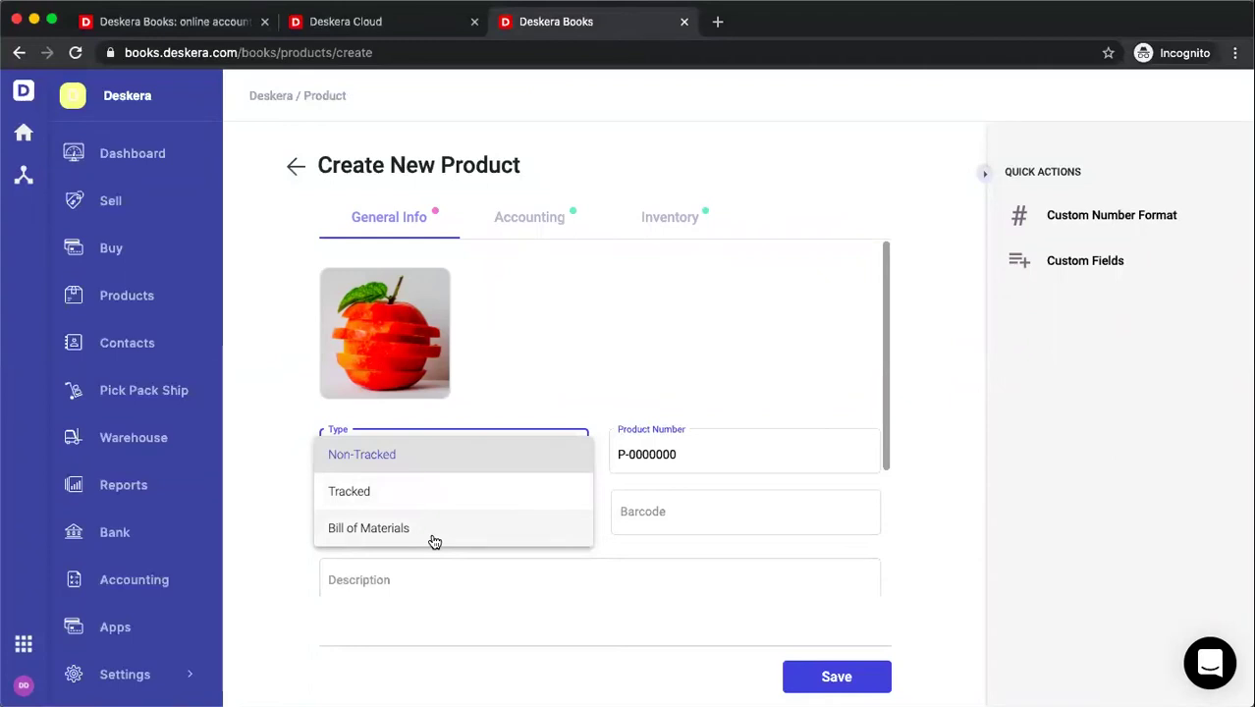
click(442, 458)
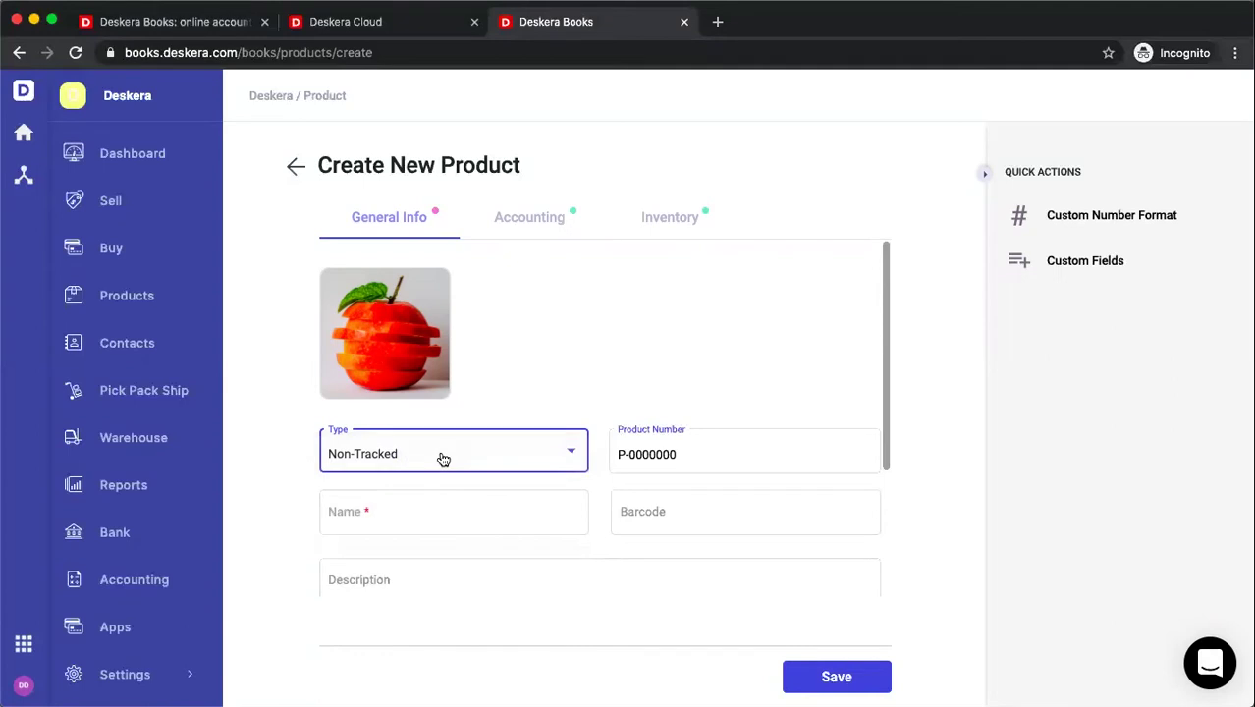
Start a custom product number format with prefix PRE, a slash as the first separator and 6 digits
click(694, 466)
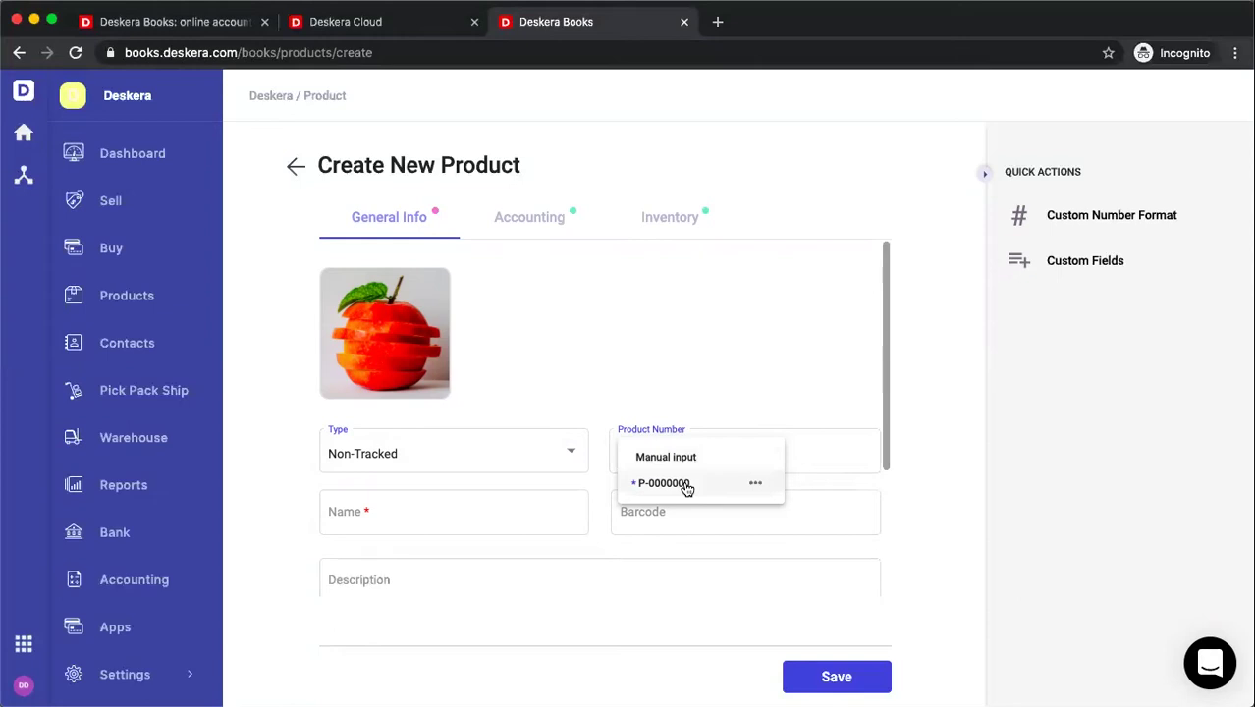
click(1123, 220)
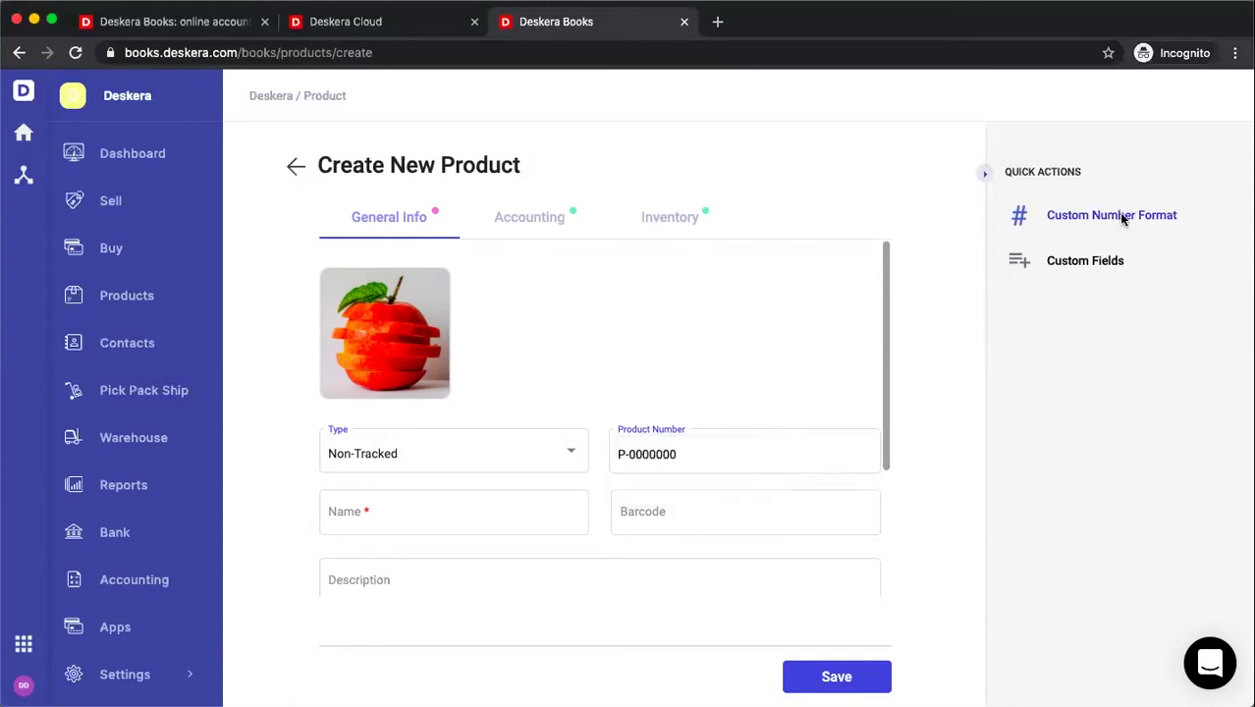
click(1123, 220)
click(448, 405)
text(PRE)
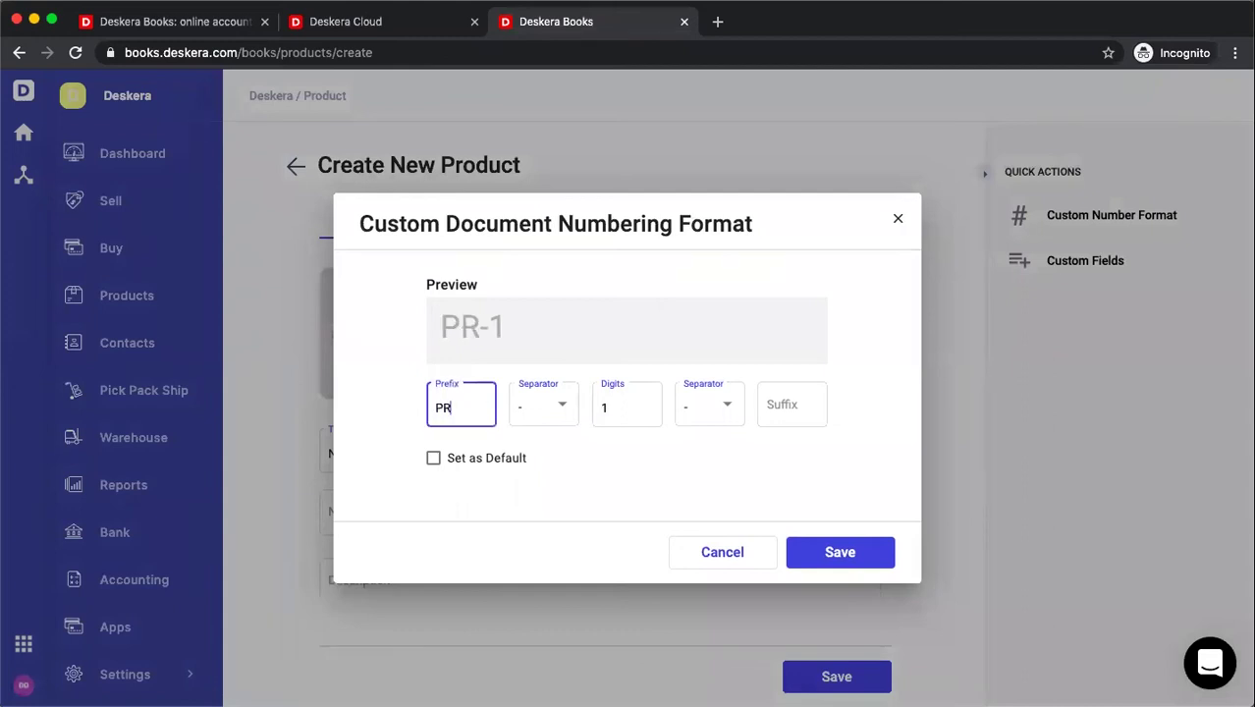
click(560, 412)
click(527, 483)
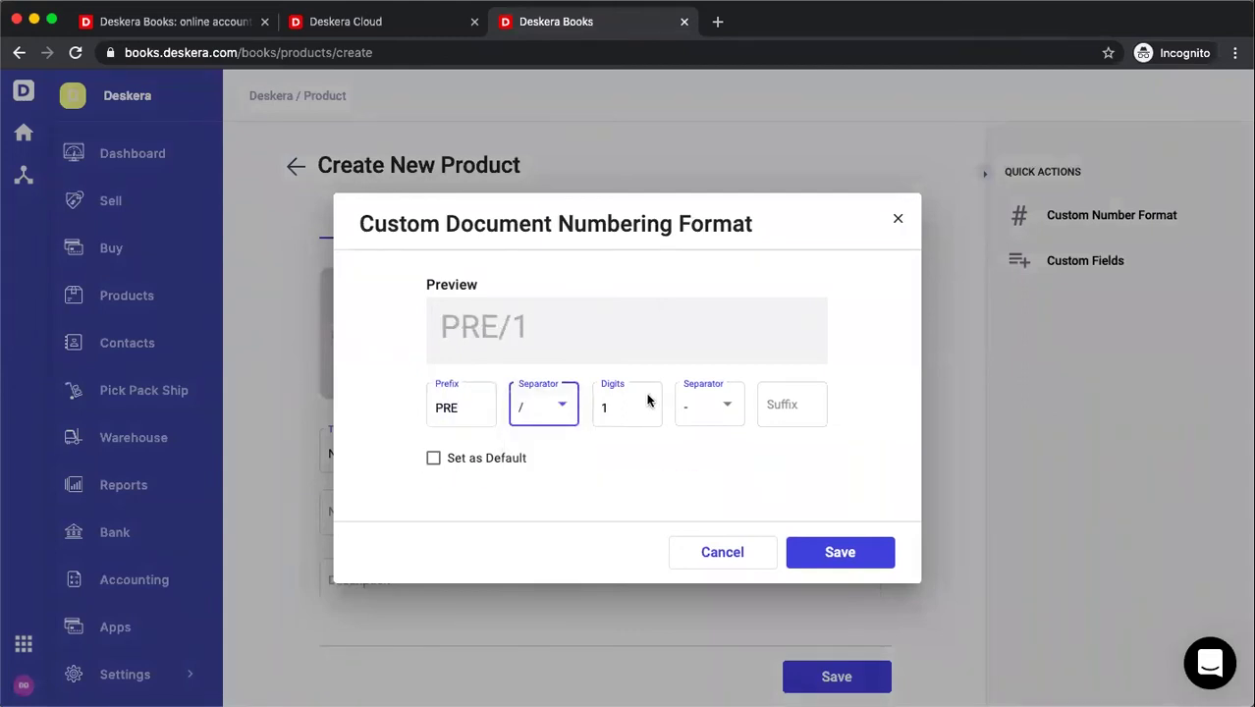
click(627, 403)
key(BackSpace)
text(6)
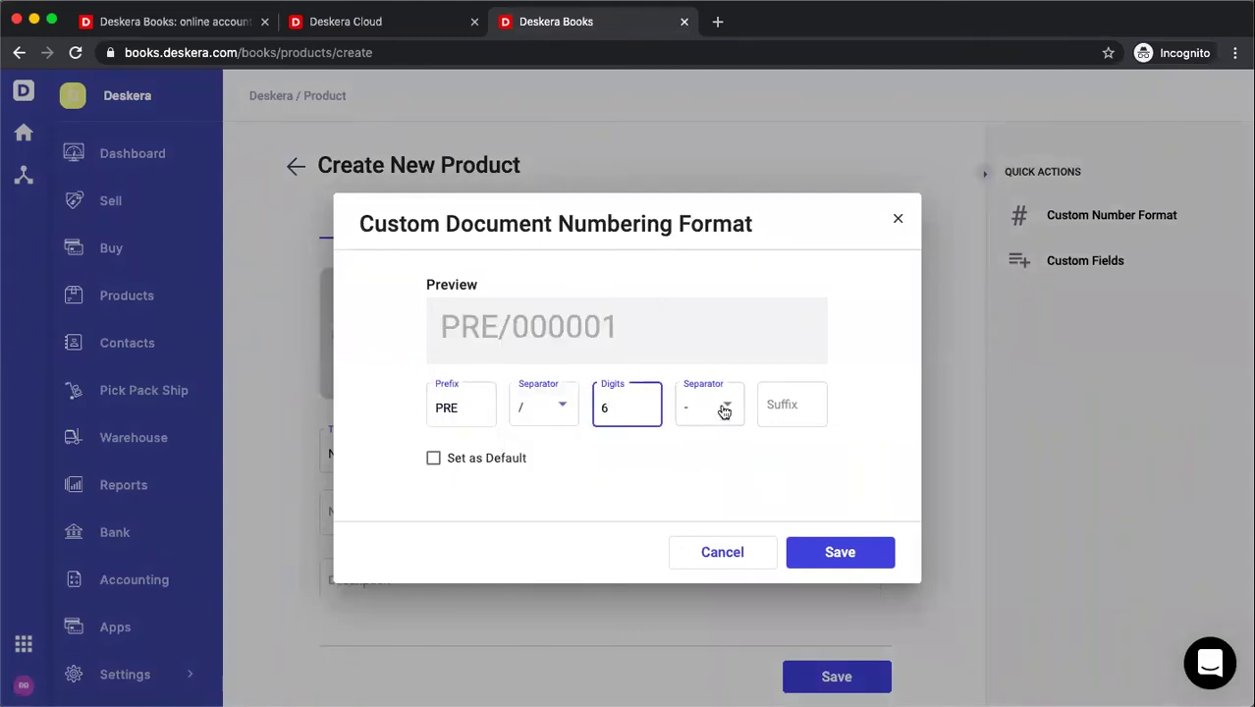
Set the number format's second separator to a slash and its suffix to SUF, and save the format
click(723, 409)
click(689, 484)
click(799, 395)
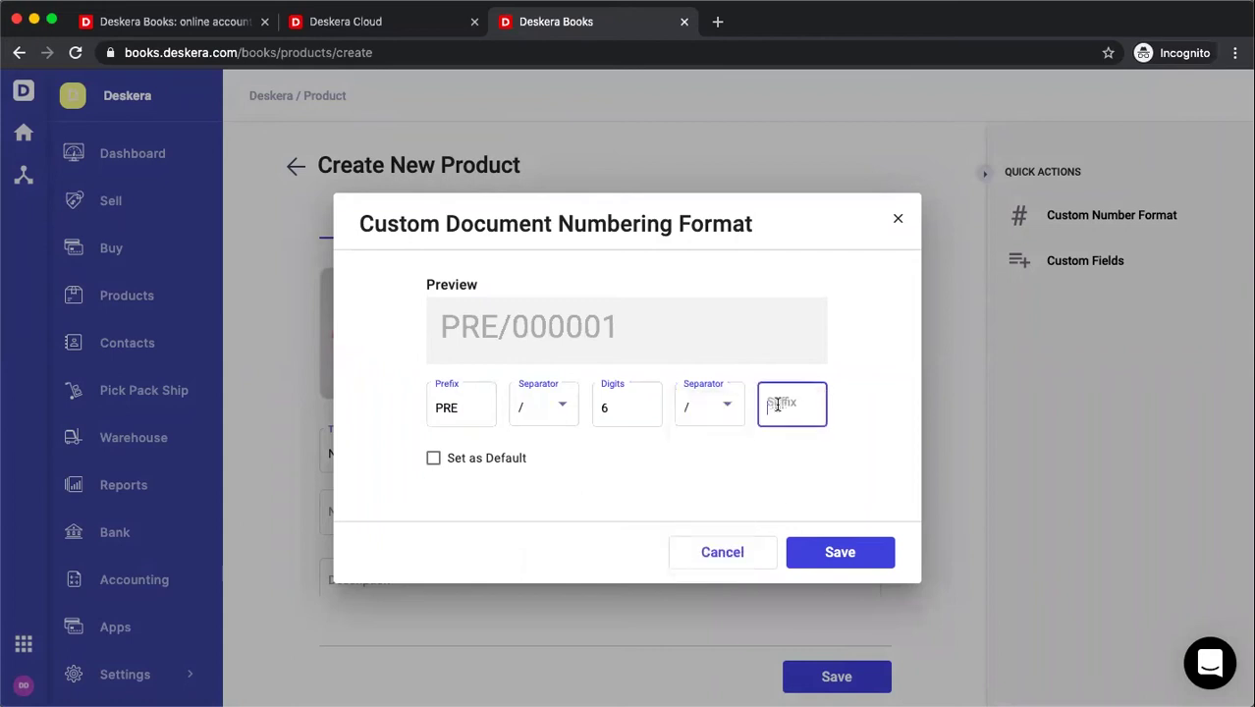
text(SUF)
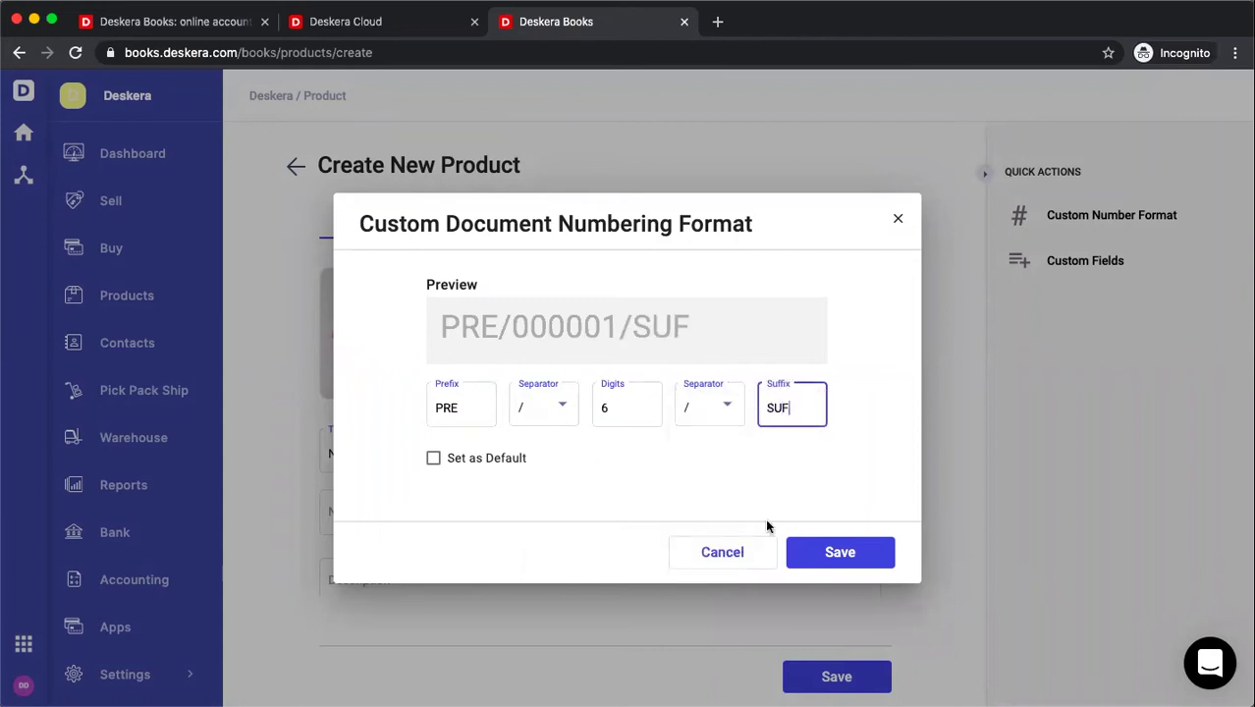
click(860, 561)
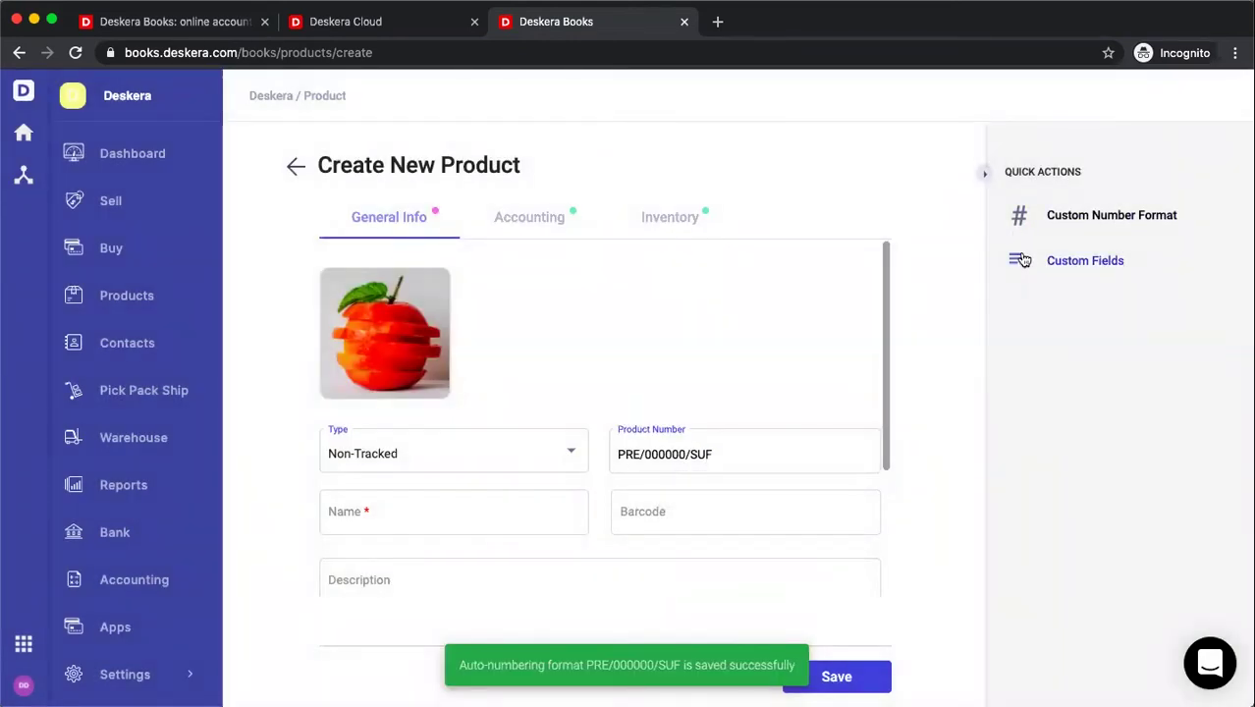
Check which custom table fields are configured for products
click(1086, 260)
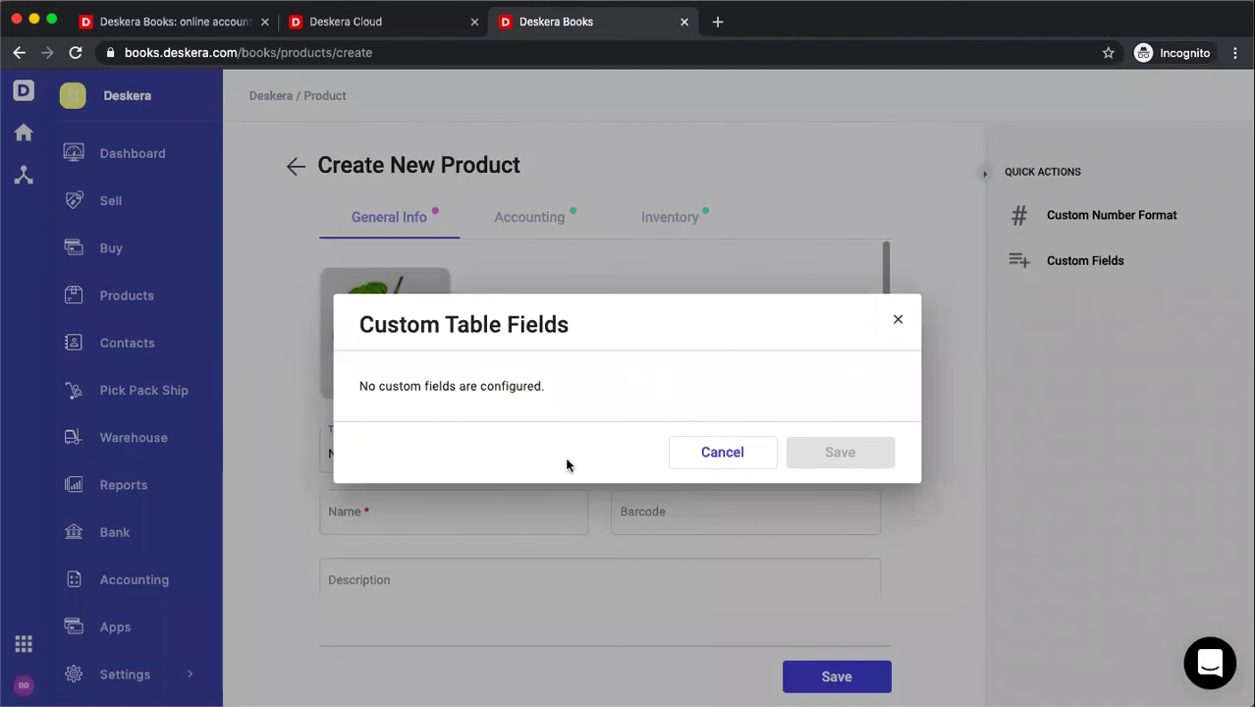
click(737, 459)
Name the product Gardening and enter Gardening as its description
click(498, 511)
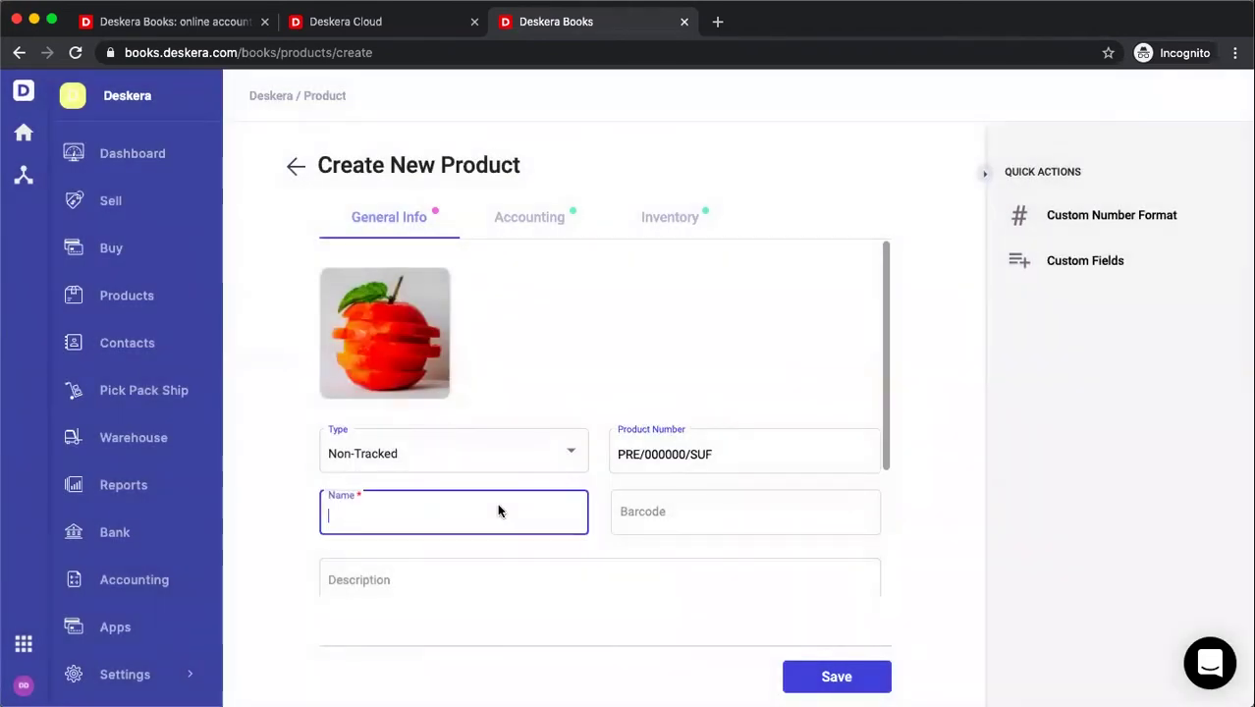
text(Gardning)
click(356, 516)
text(e)
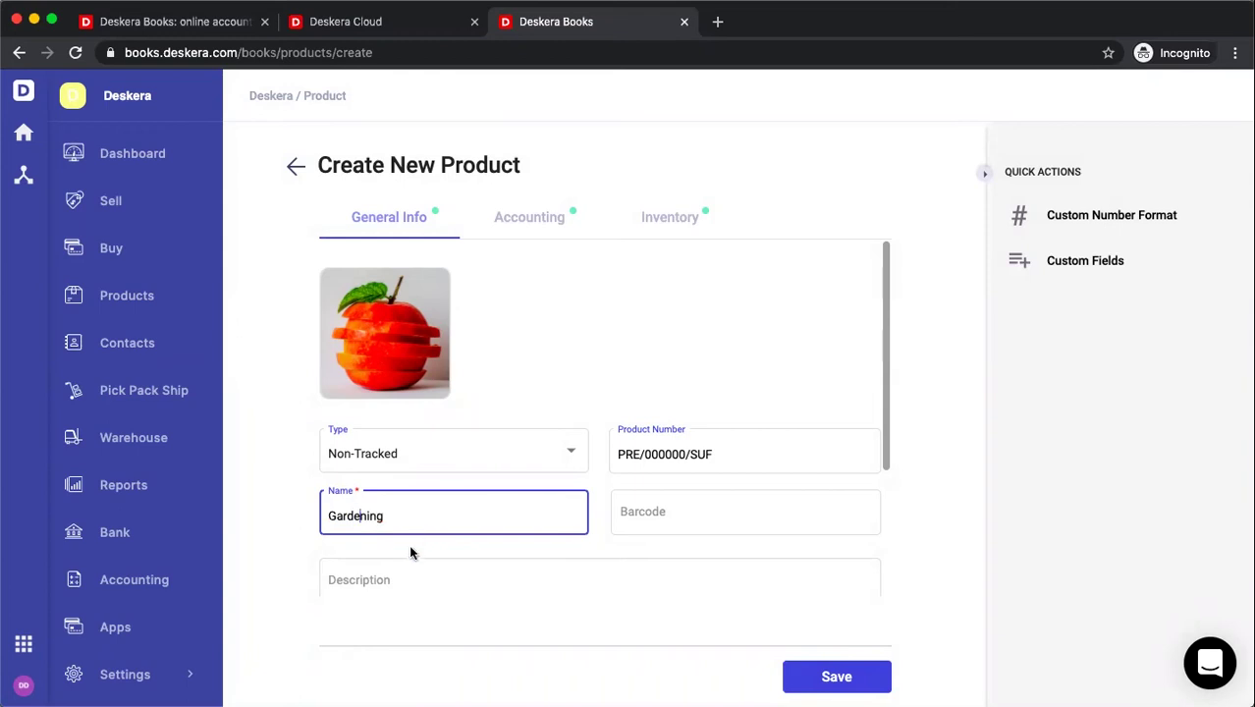
click(409, 546)
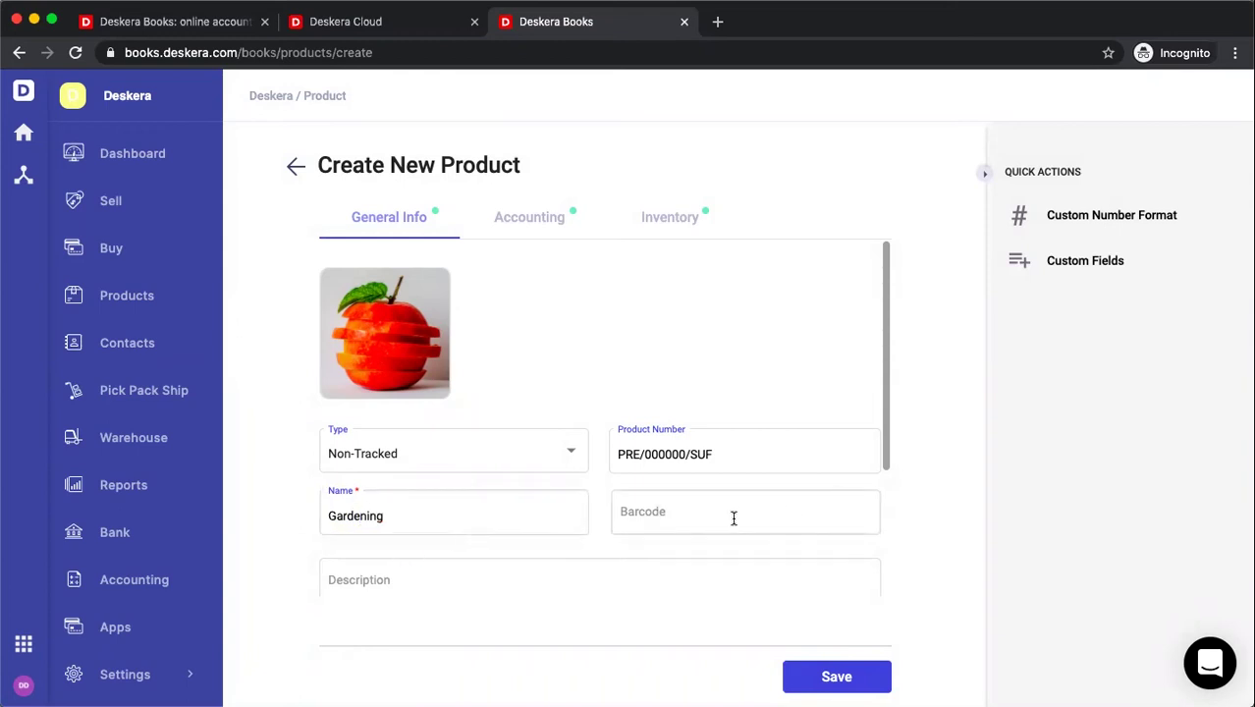
click(615, 578)
text(Gardening)
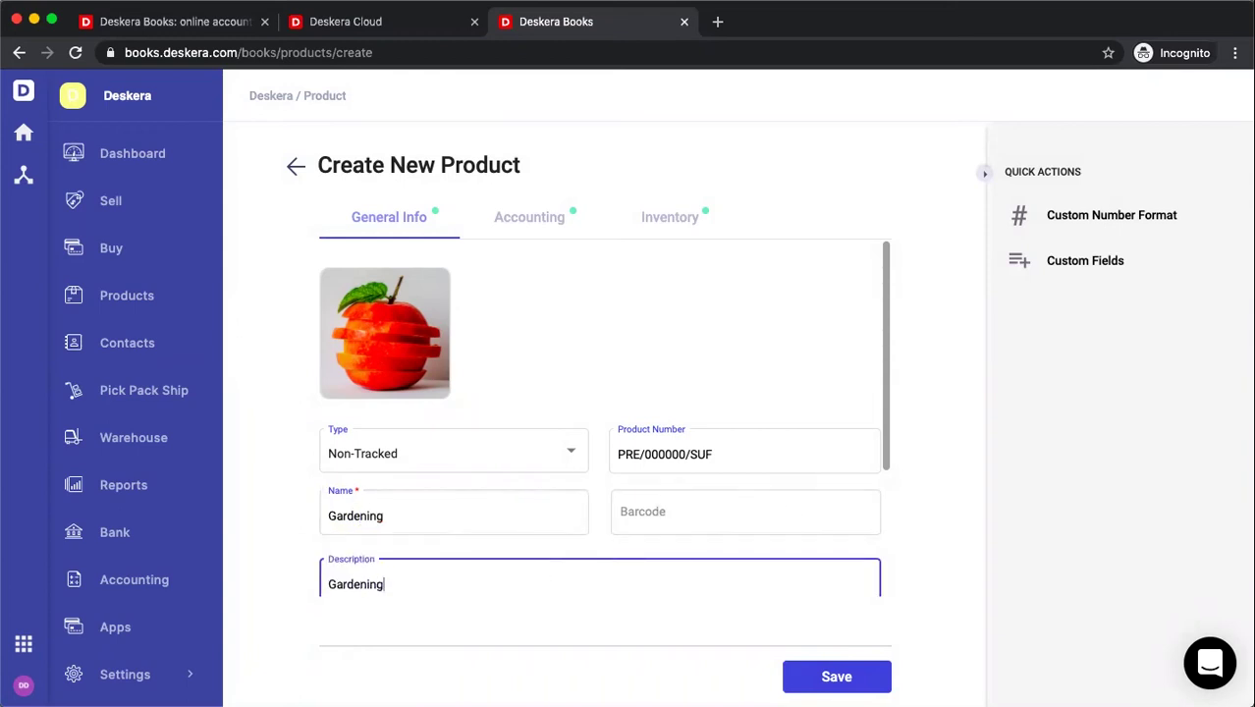
Set the product's purchase price to 5 and its sales price to 10 in the accounting details
click(526, 221)
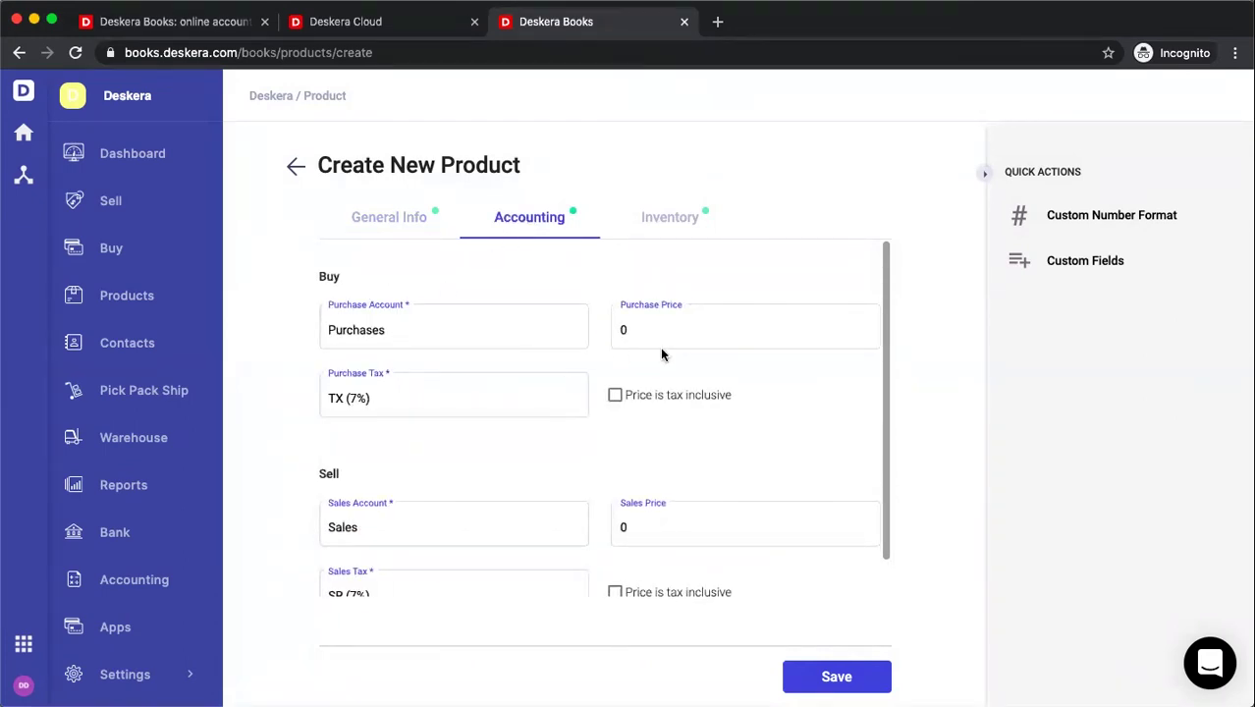
click(638, 328)
key(BackSpace)
text(5)
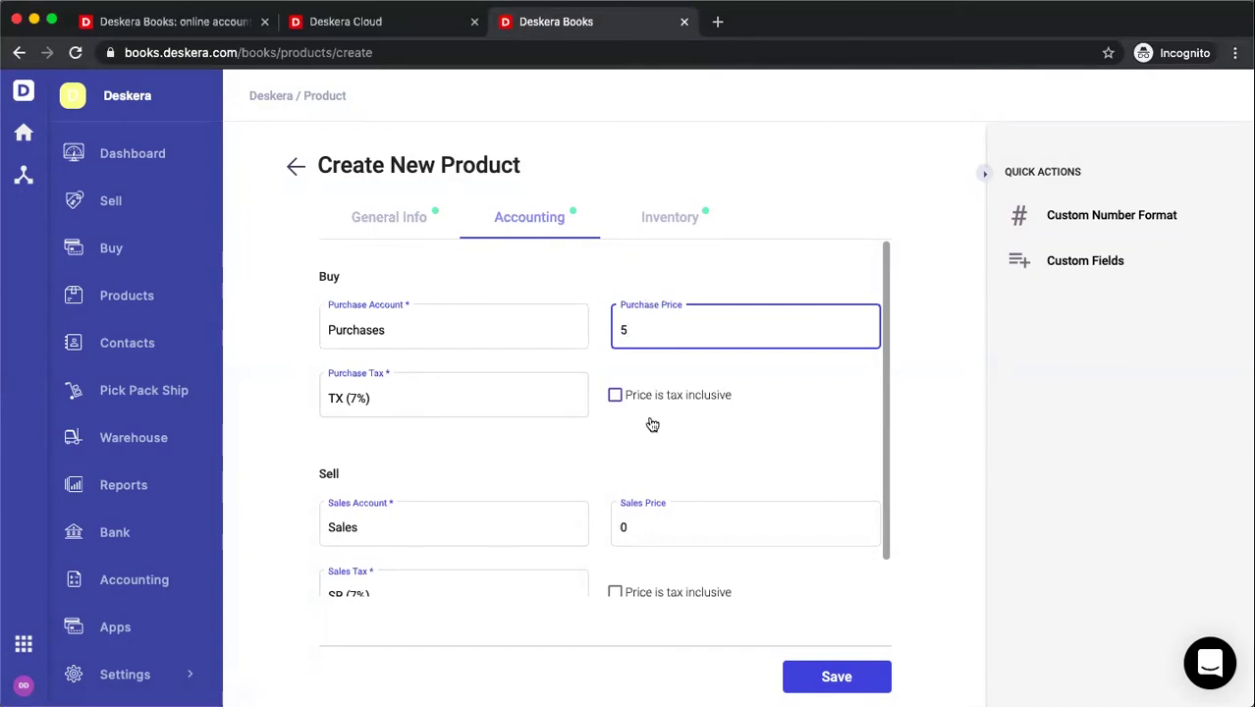
scroll(549, 505, down, 1)
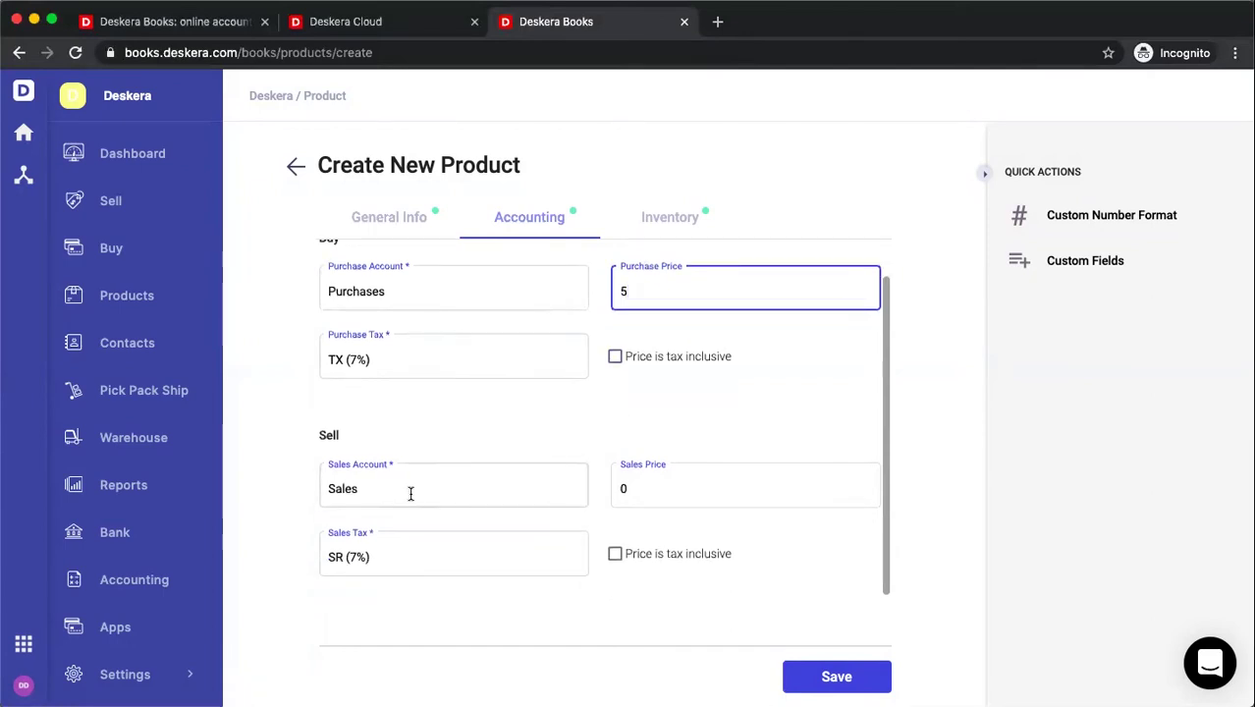
click(641, 488)
text(10)
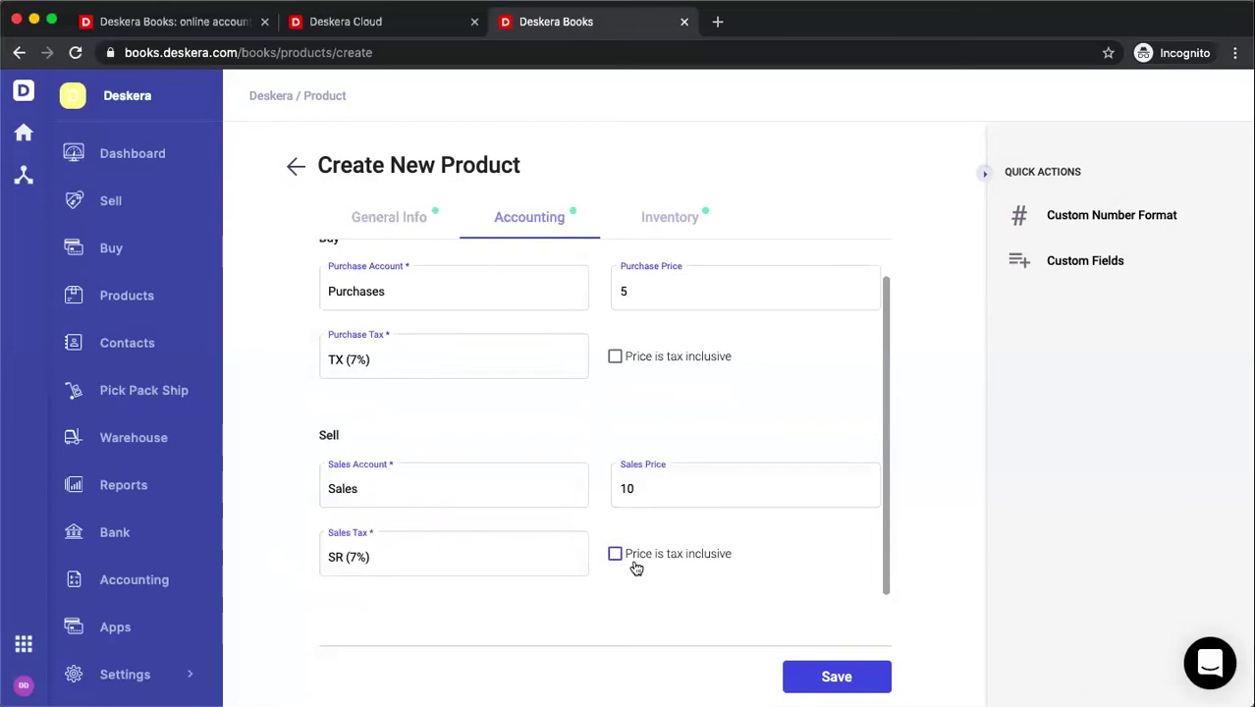
Set the non-tracked product's unit of measurement to Hour in the inventory details
click(664, 227)
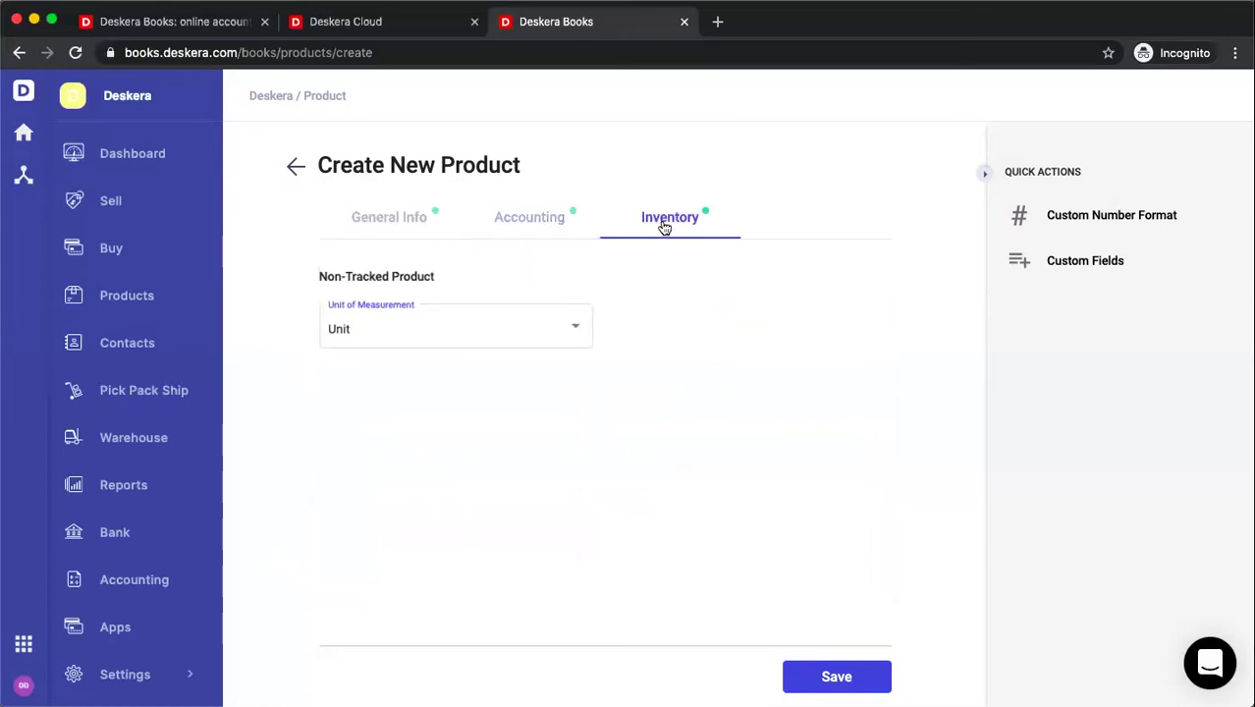
click(390, 335)
click(364, 437)
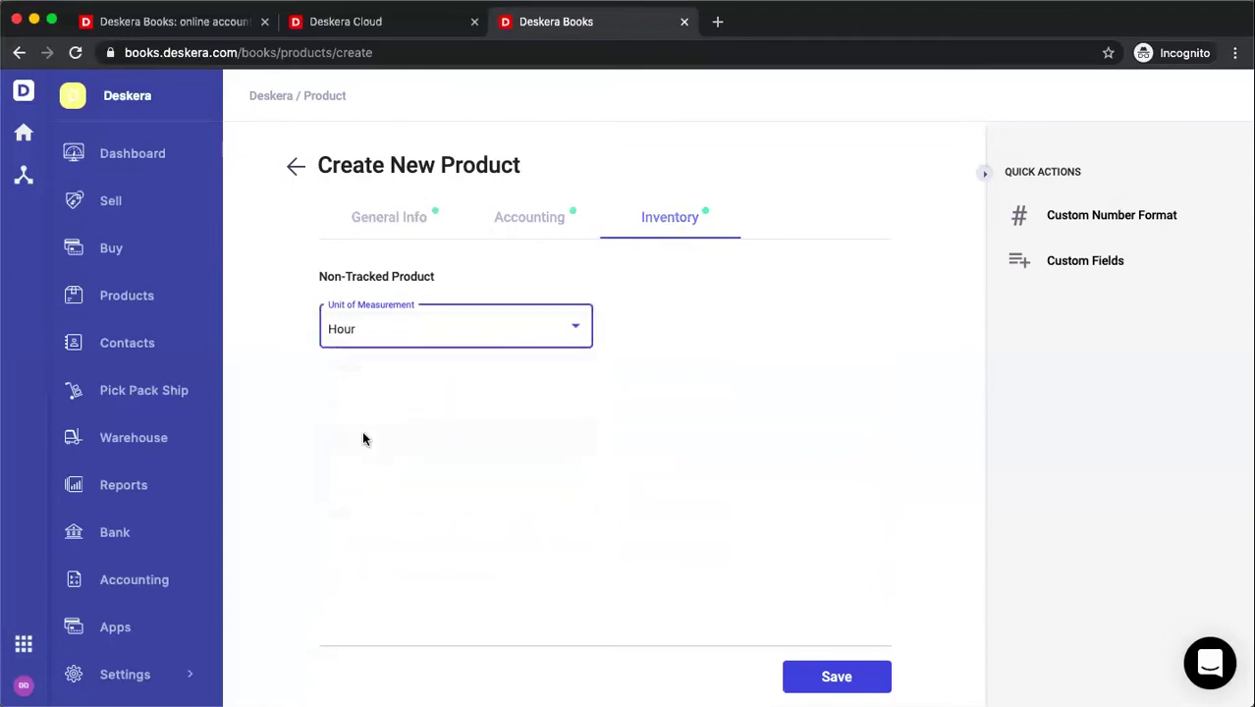
Change the new product's type to Tracked in its general information
click(403, 220)
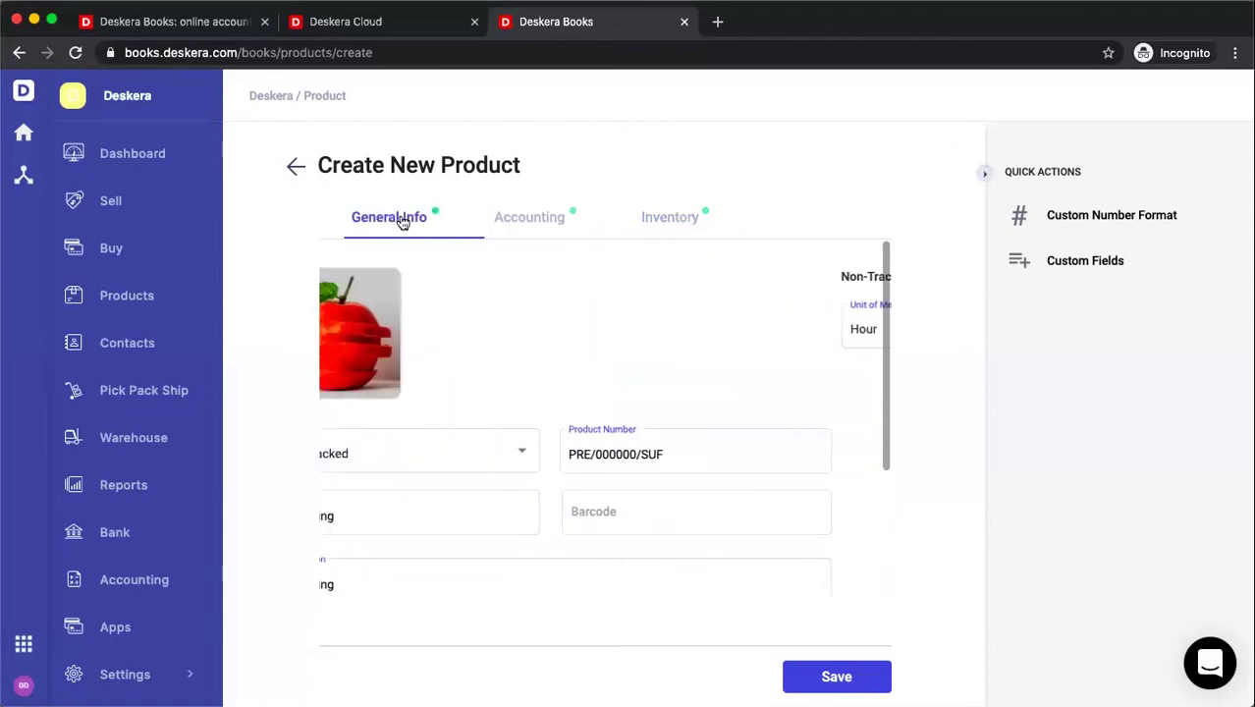
click(433, 454)
click(424, 494)
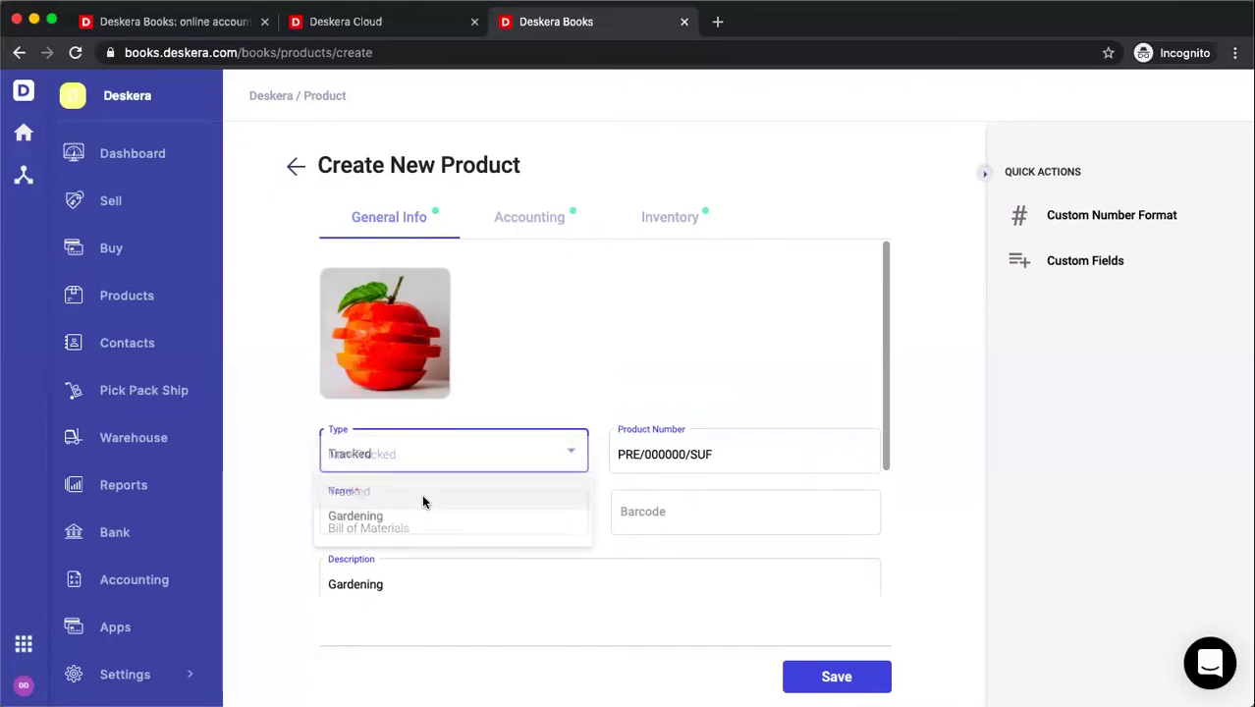
Review the tracked product's buy and sell accounting details and its inventory accounts and opening balance fields
click(539, 230)
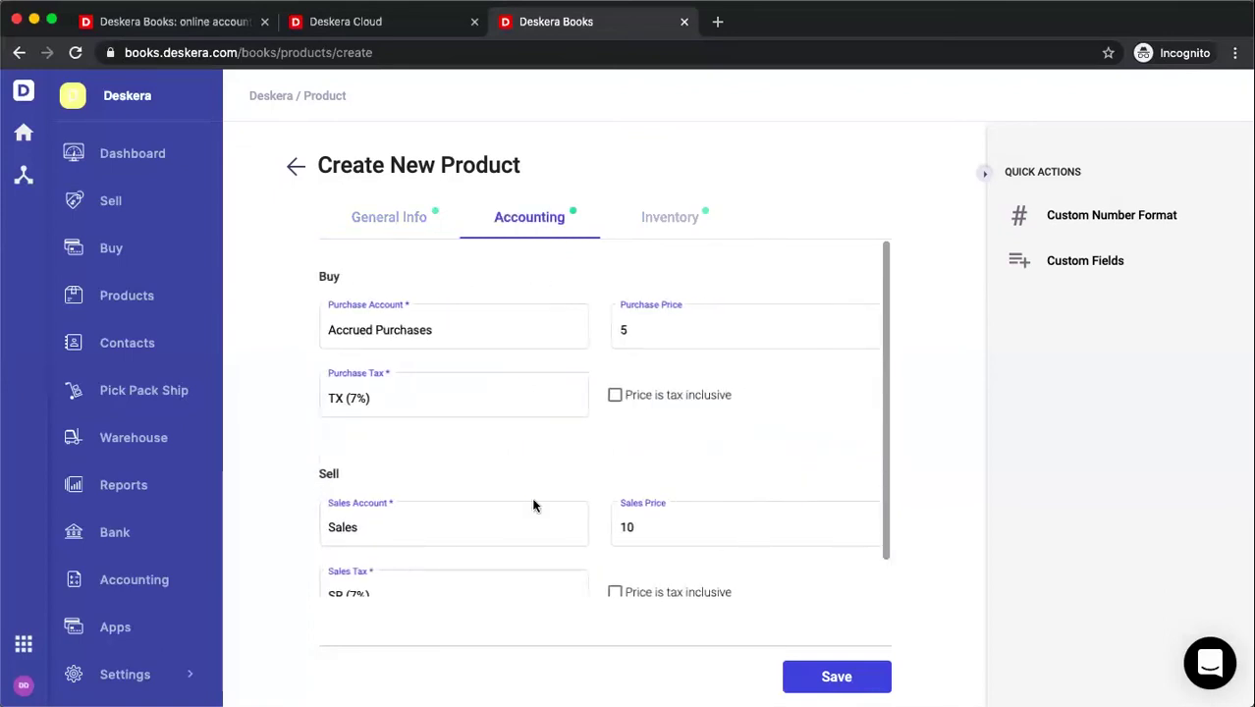
scroll(531, 510, down, 1)
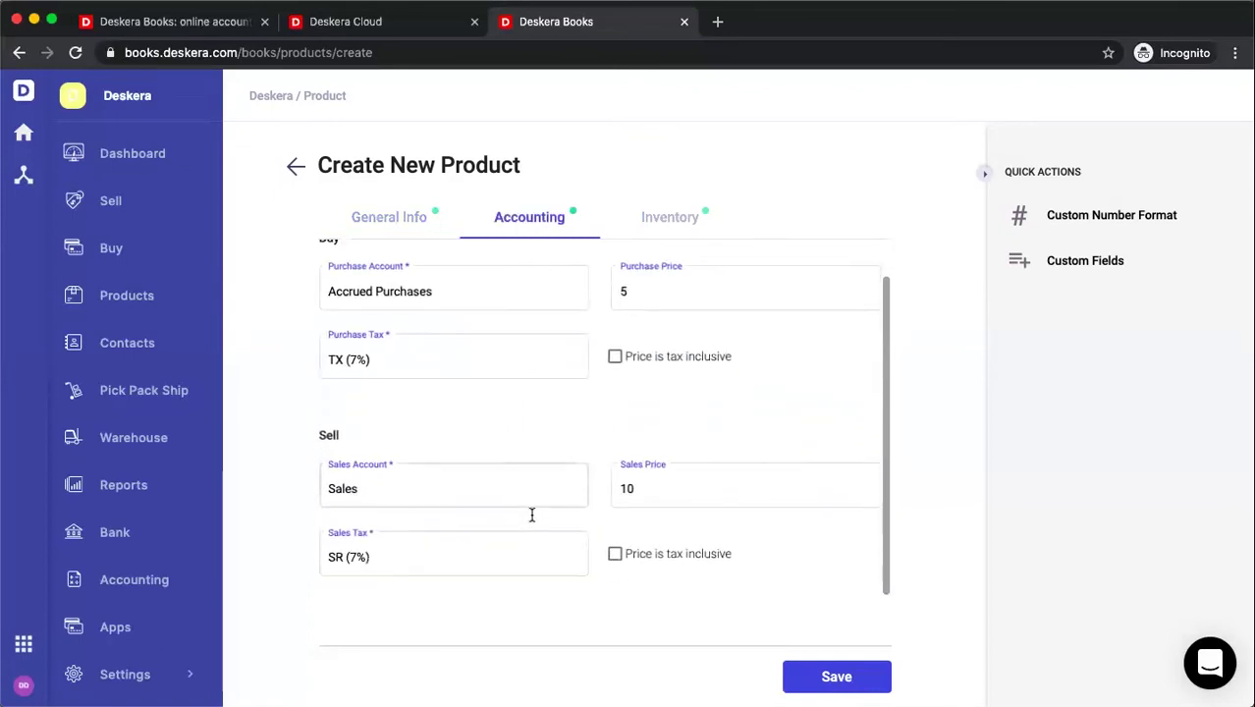
click(666, 230)
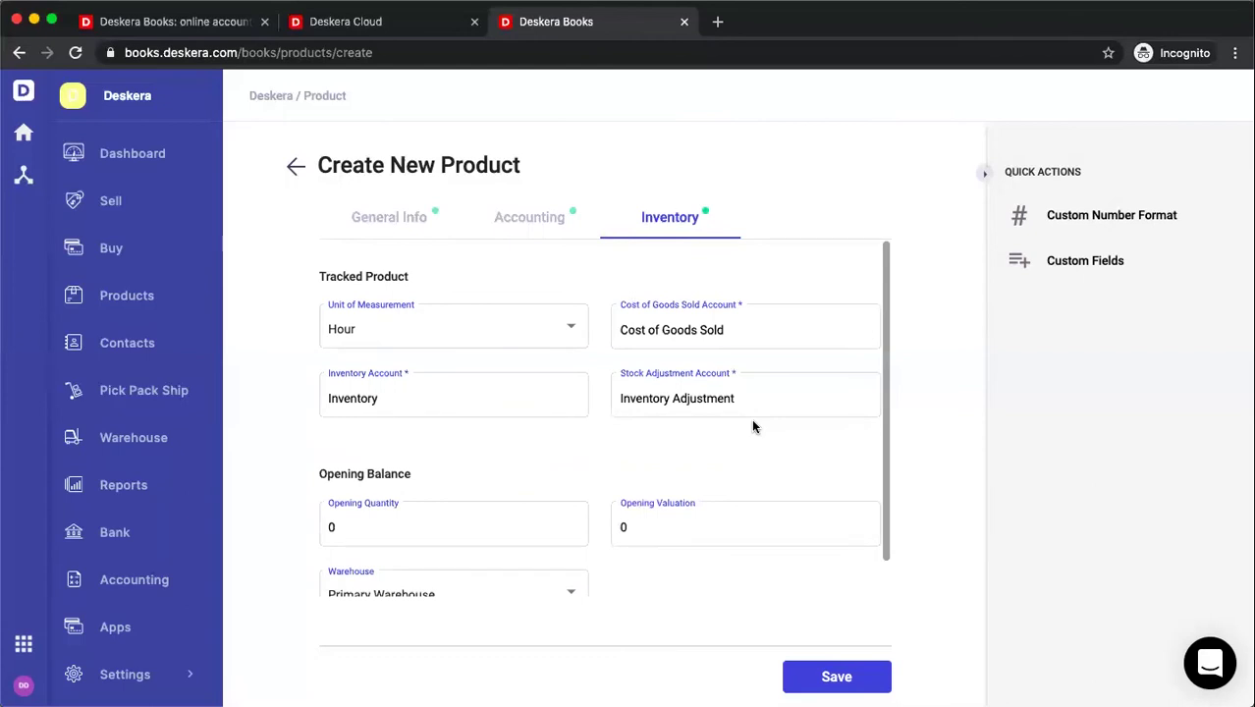
scroll(709, 463, down, 1)
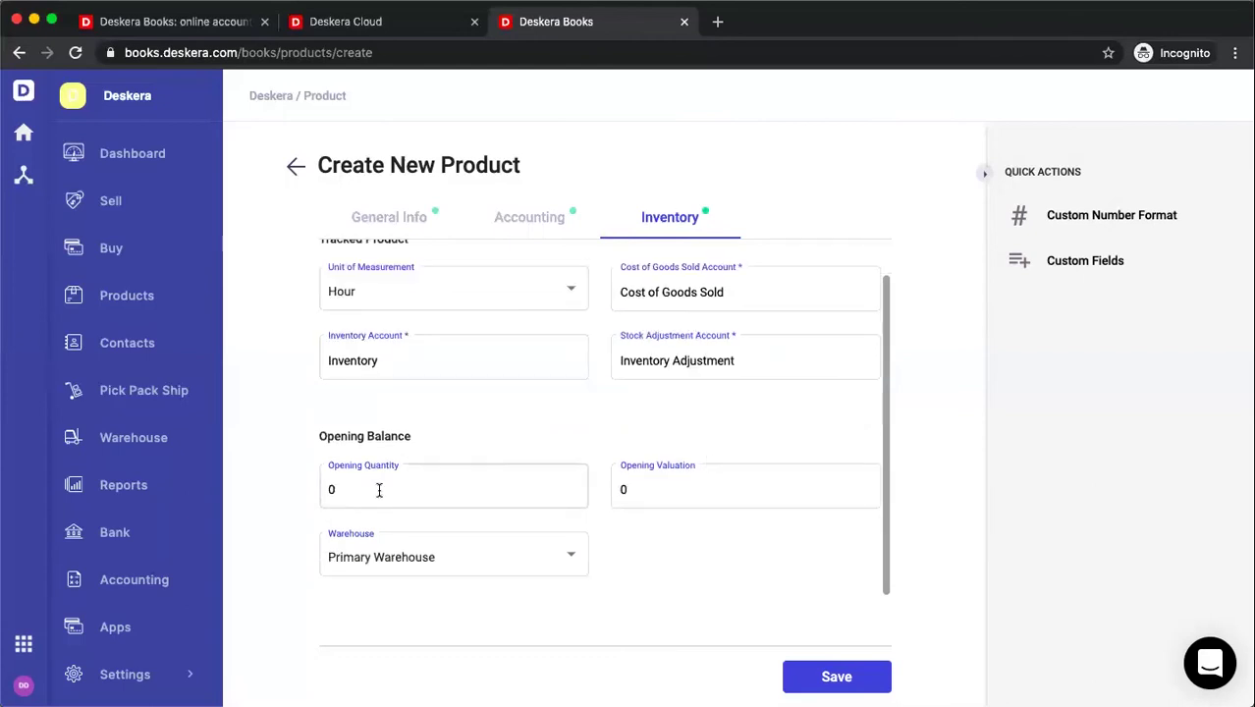
Set the tracked product's opening quantity to 10 and its opening valuation to 1000
click(373, 490)
key(BackSpace)
text(10)
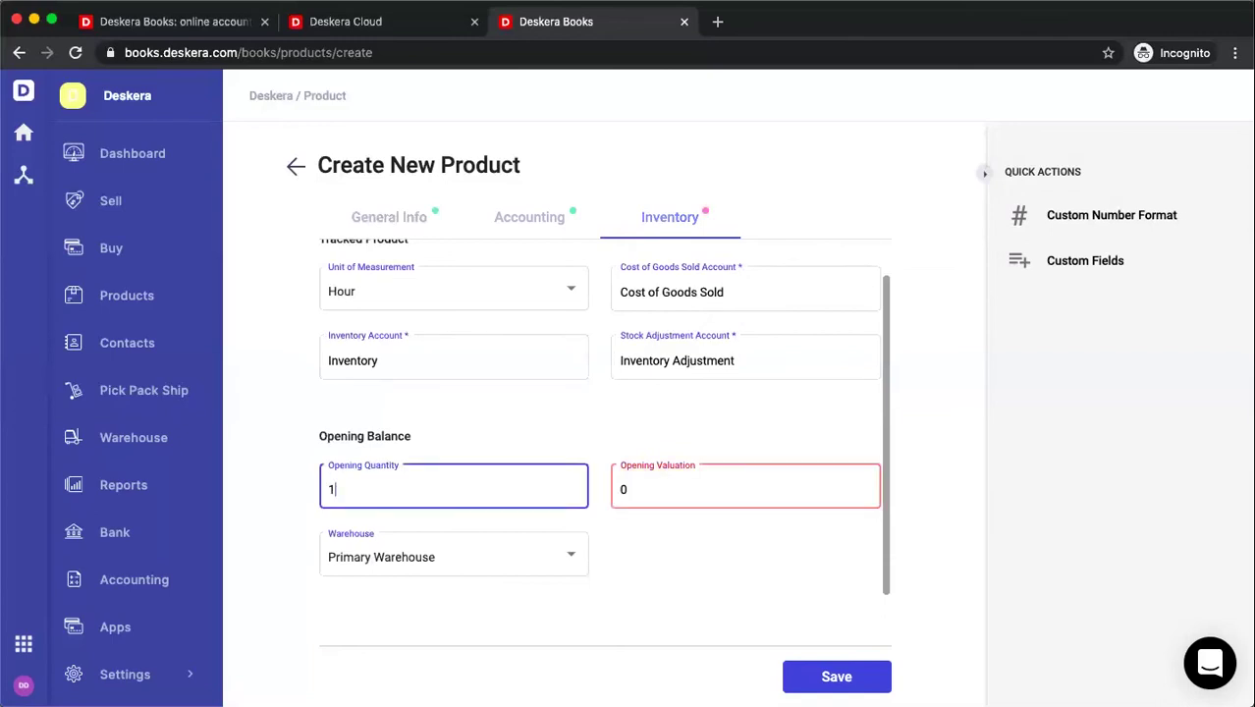
key(Tab)
text(1000)
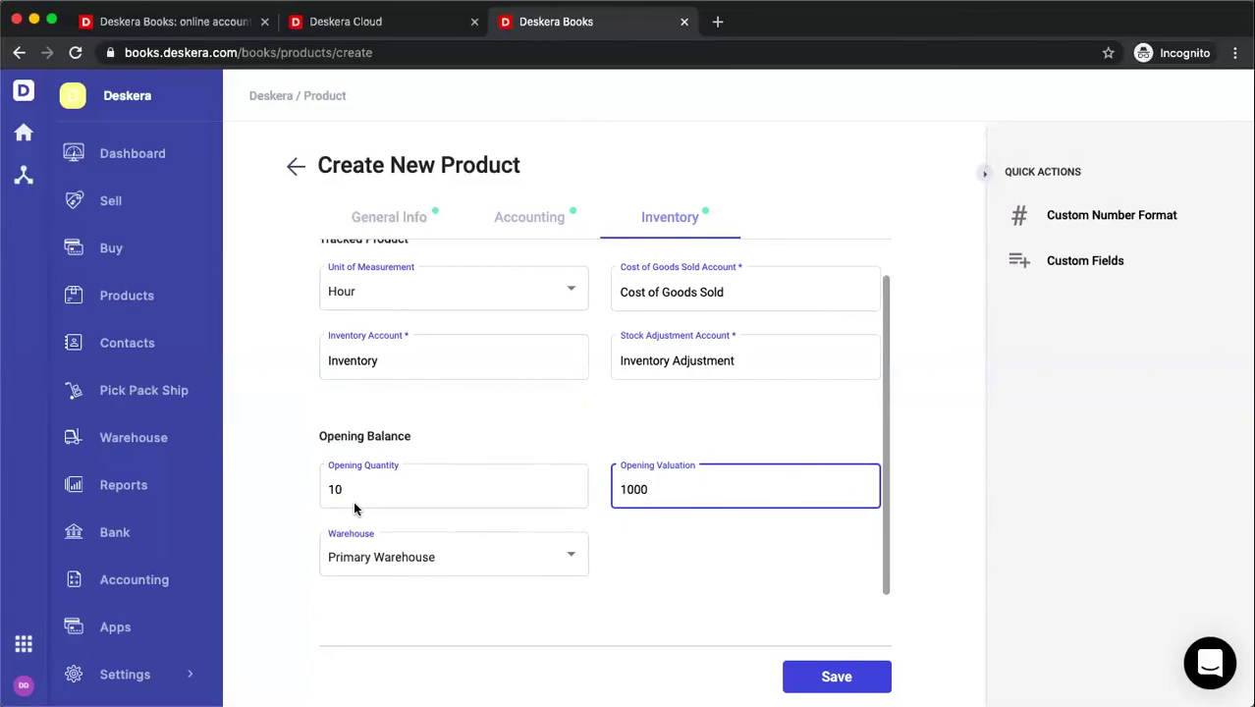
Change the tracked product's unit of measurement to Kg in the inventory details
scroll(395, 496, up, 1)
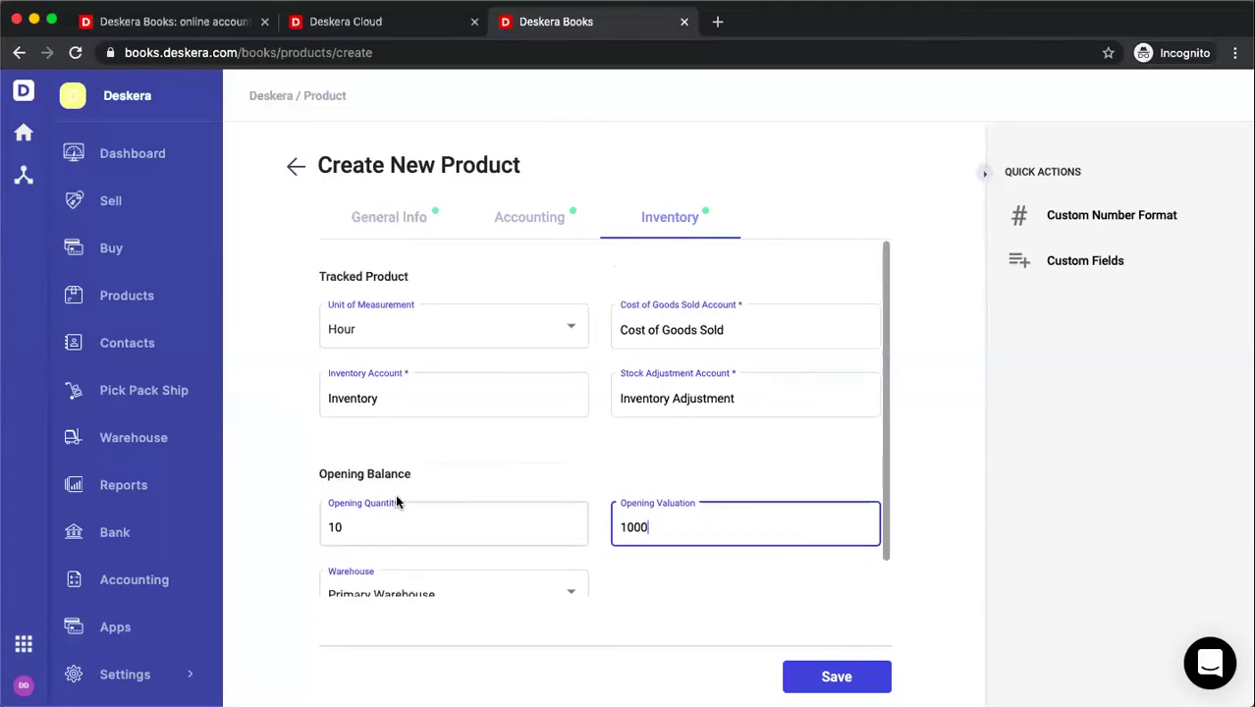
click(385, 343)
click(384, 294)
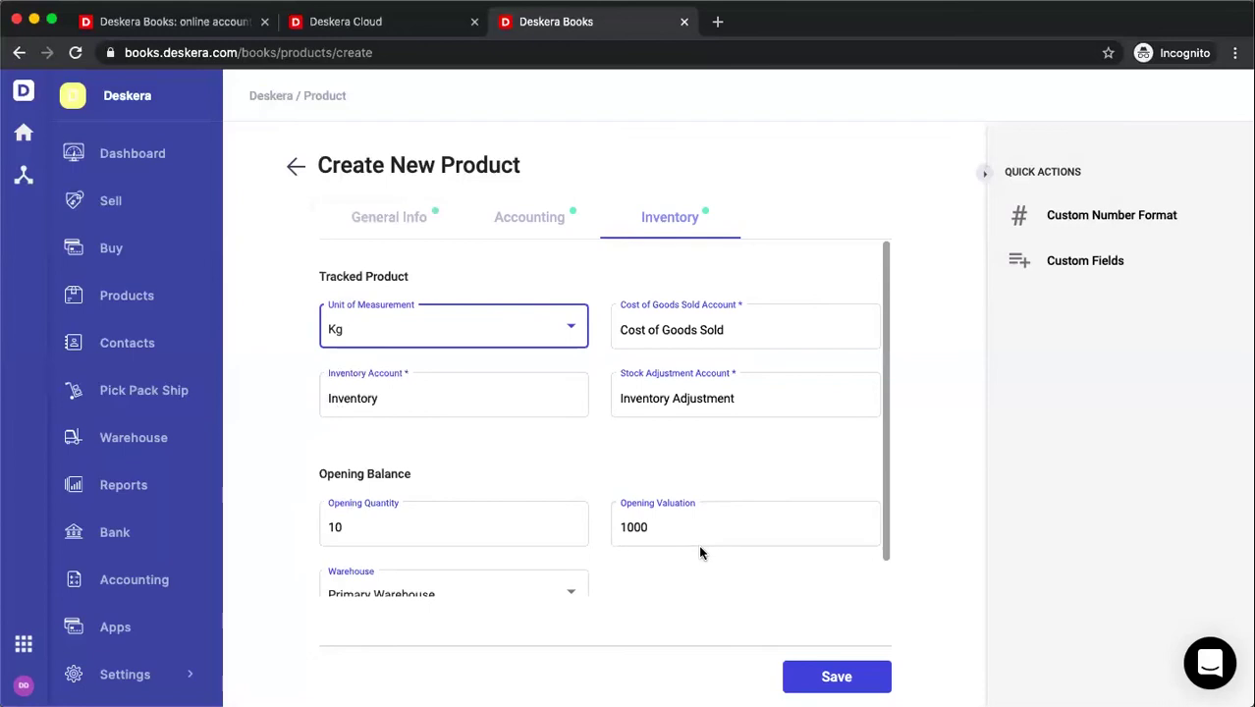
scroll(698, 546, down, 1)
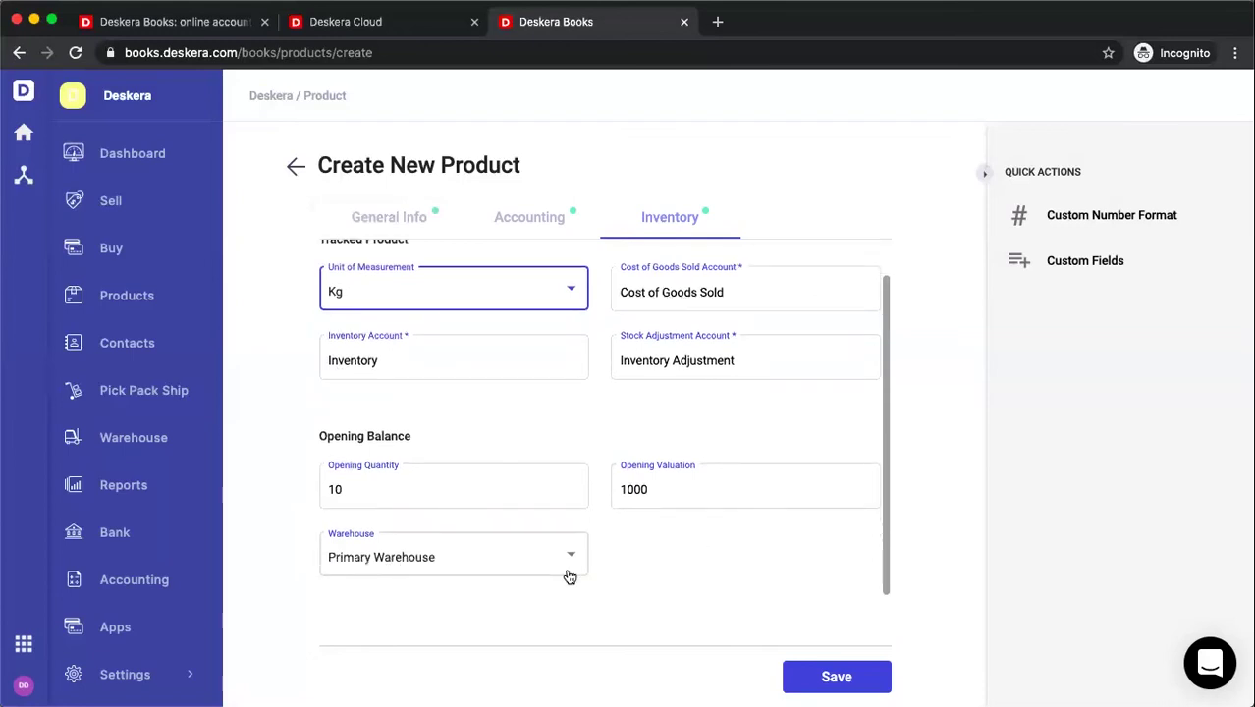
Change the new product's type to Bill of Materials and set both its name and description to Computer
click(374, 216)
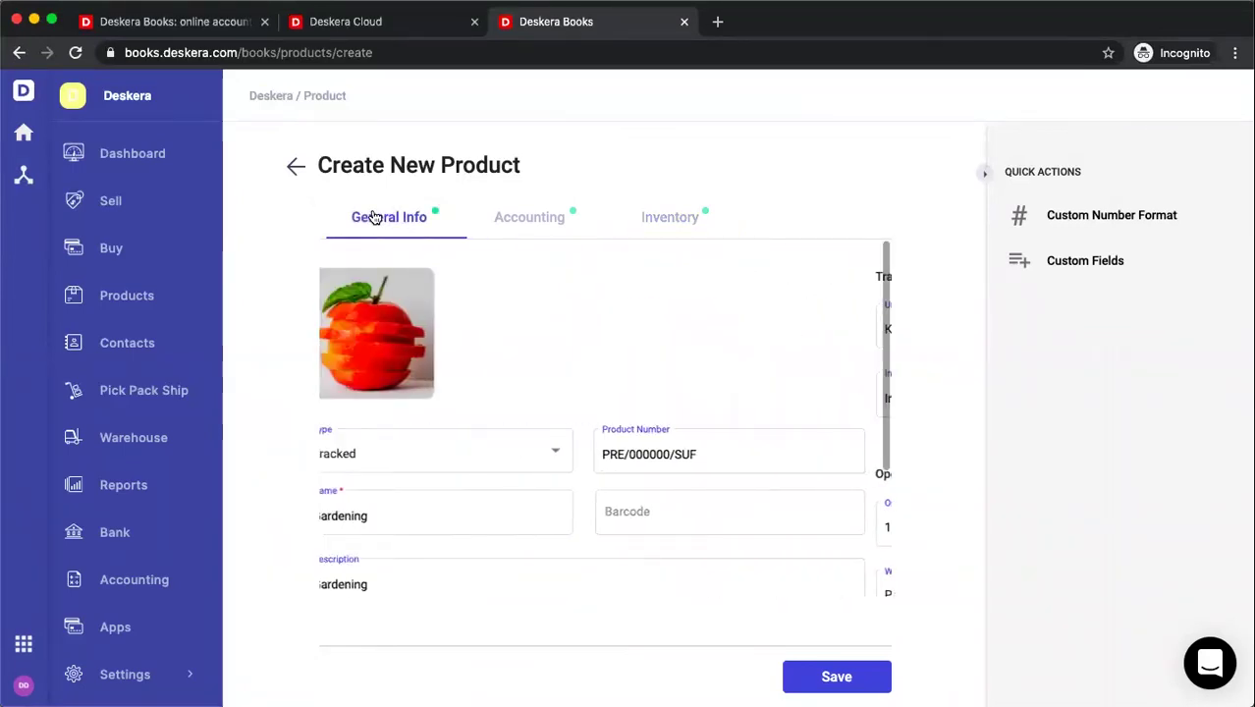
click(466, 462)
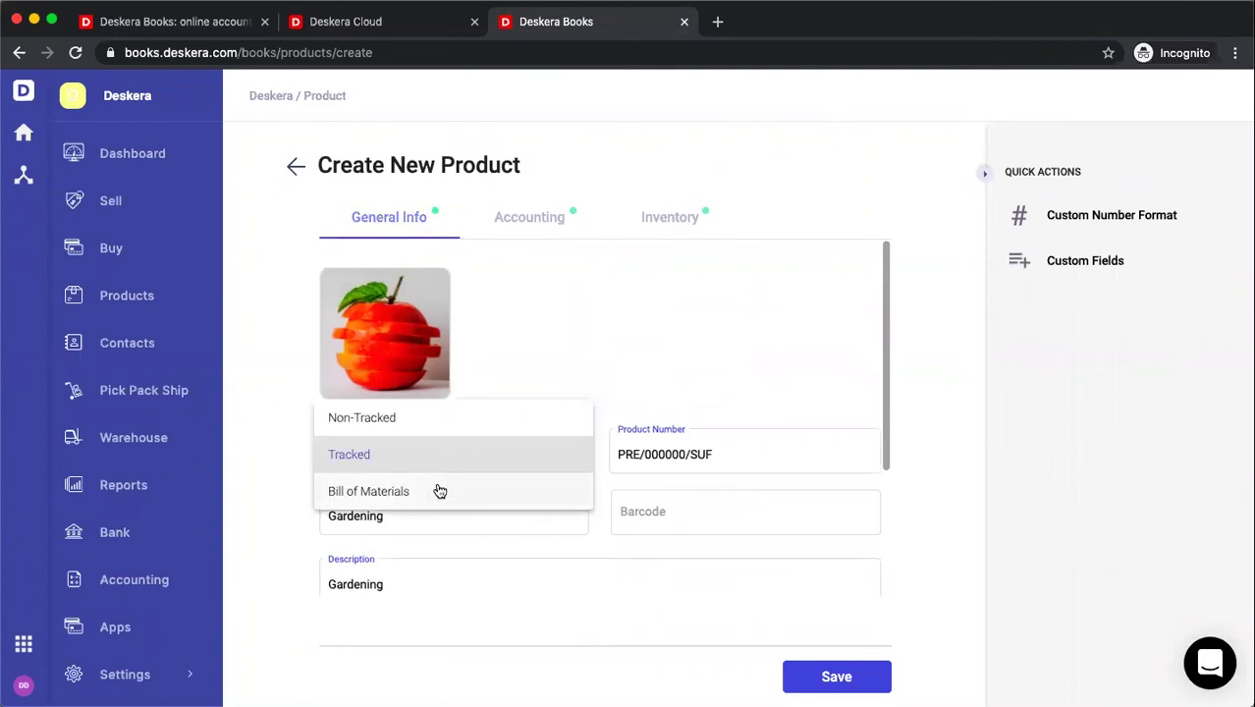
click(439, 491)
double_click(431, 511)
text(Computer)
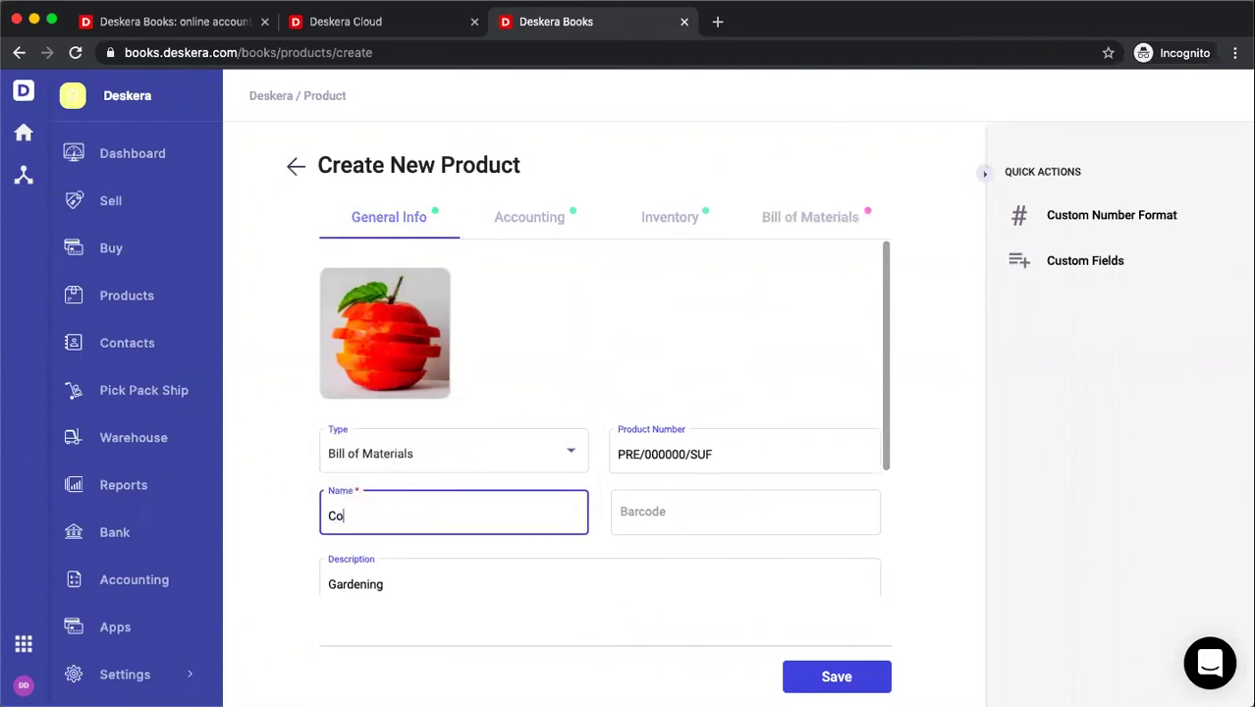
key(Tab)
text(Computer)
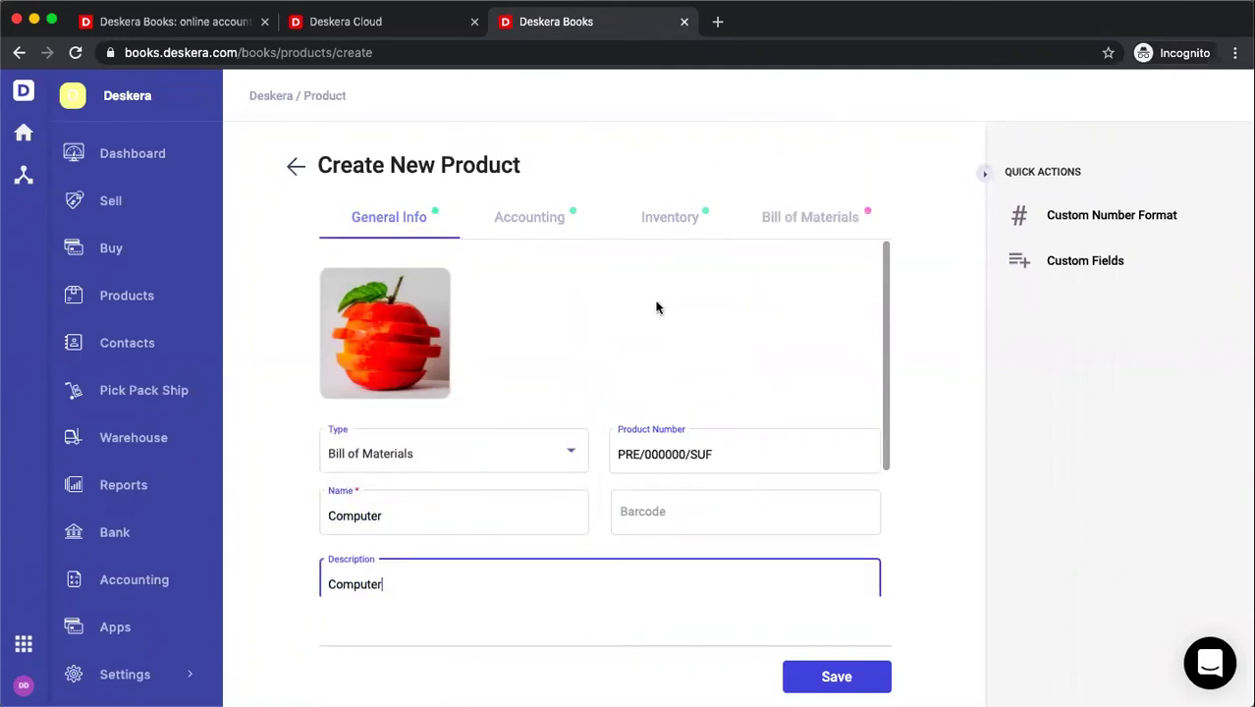
Check the product's accounting and inventory details, and add Monitor as the first component in its bill of materials
click(538, 221)
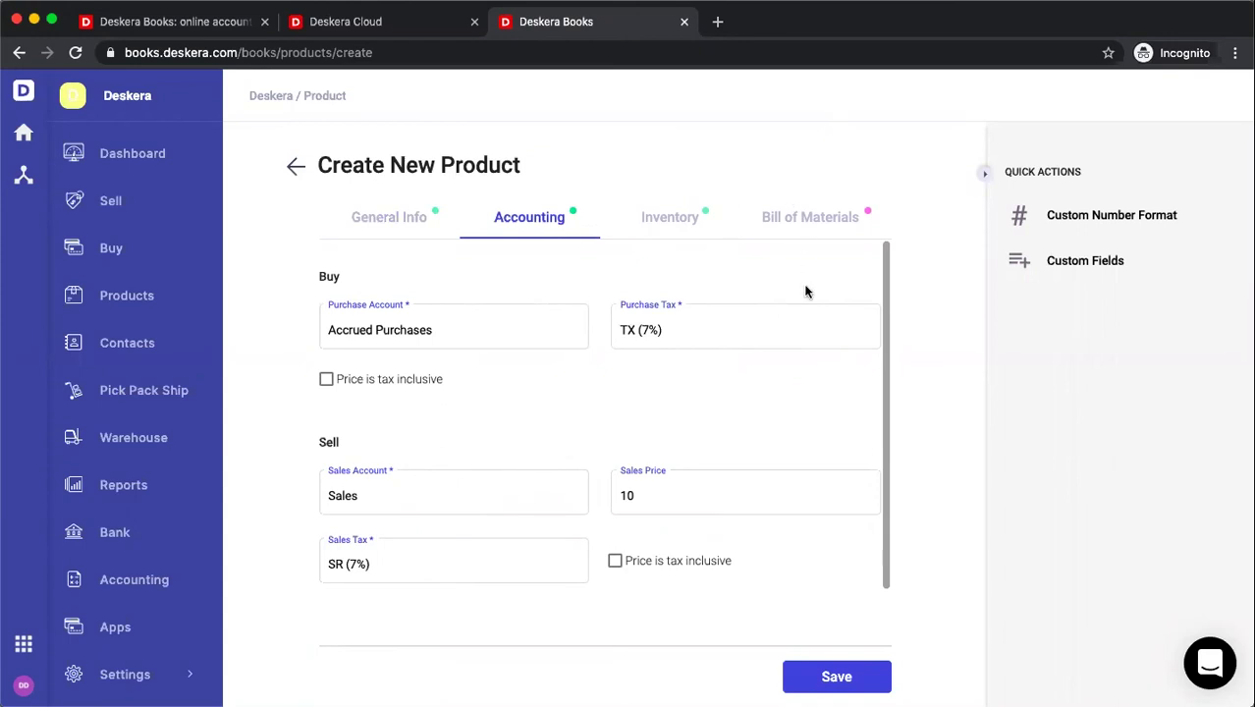
click(673, 220)
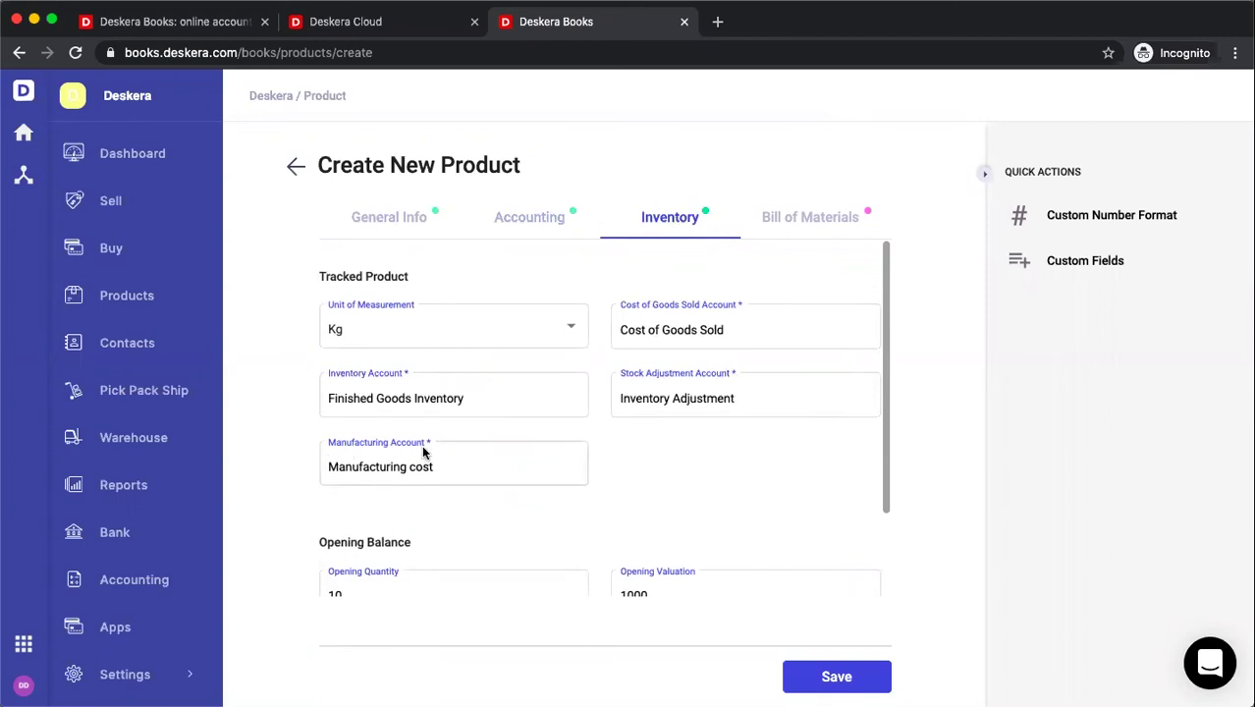
click(807, 217)
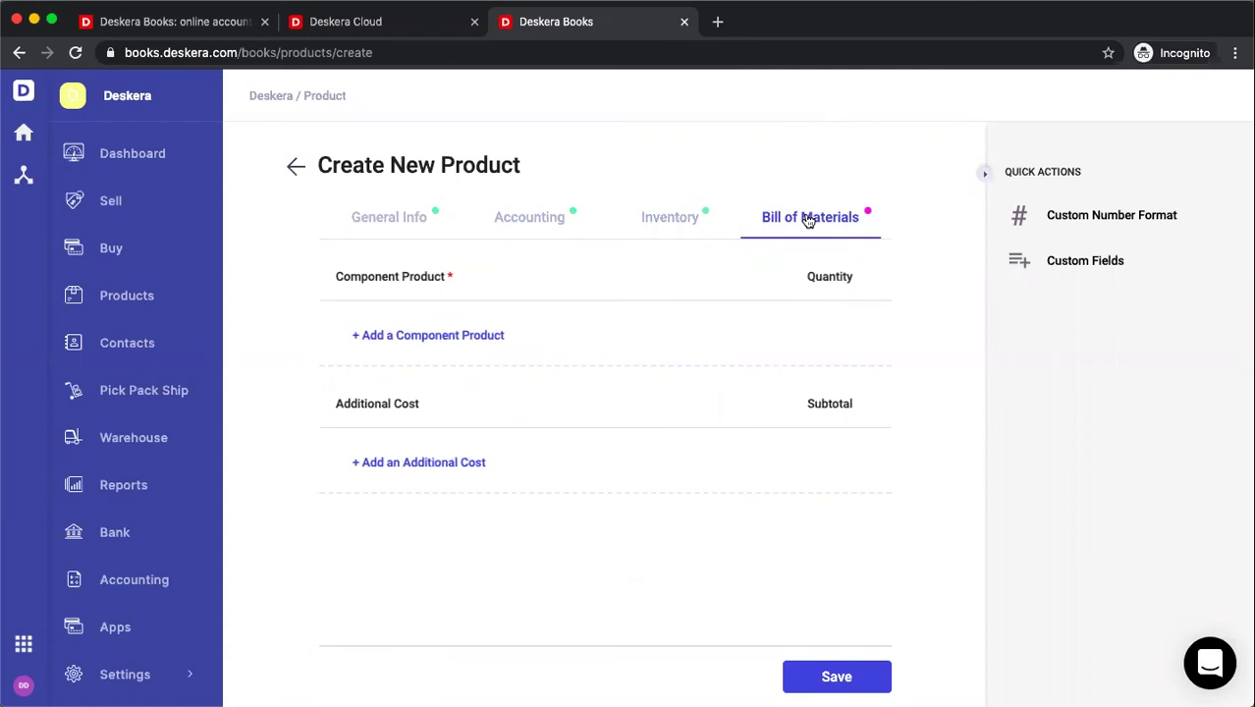
click(436, 337)
click(393, 355)
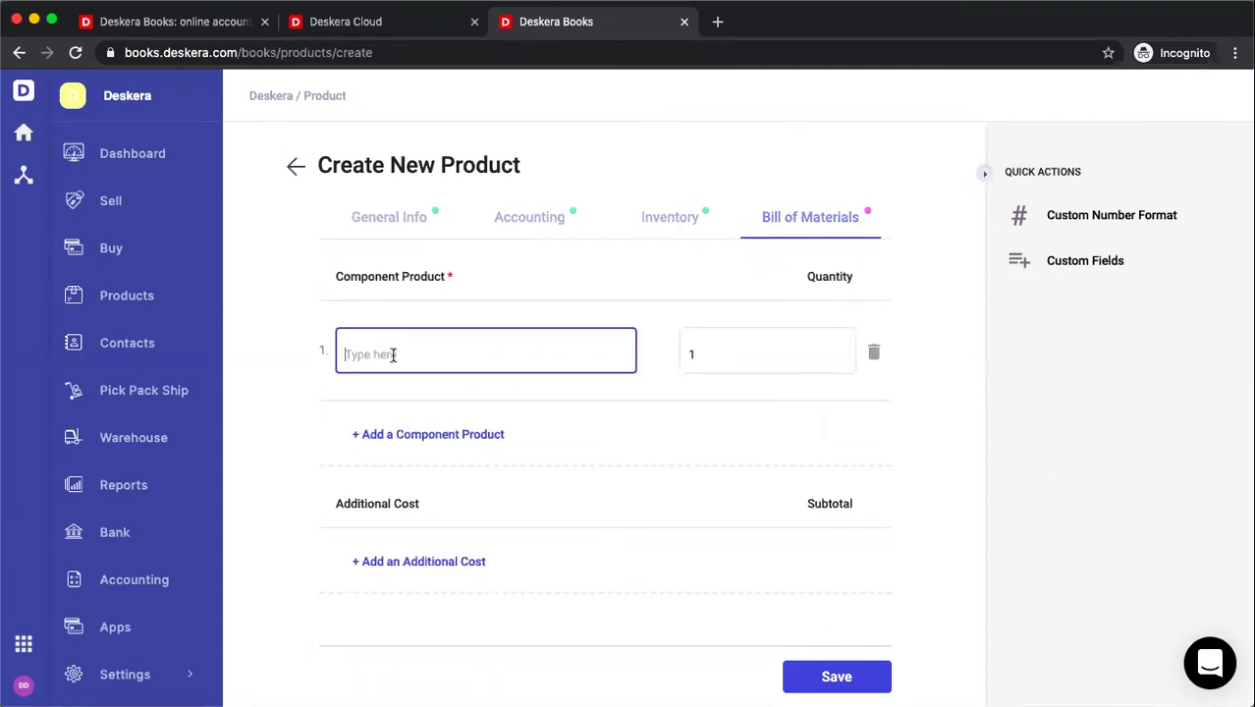
text(Mon)
click(385, 395)
Add Mouse and Keyboard as the second and third component products in the bill of materials
click(375, 435)
text(Mouse)
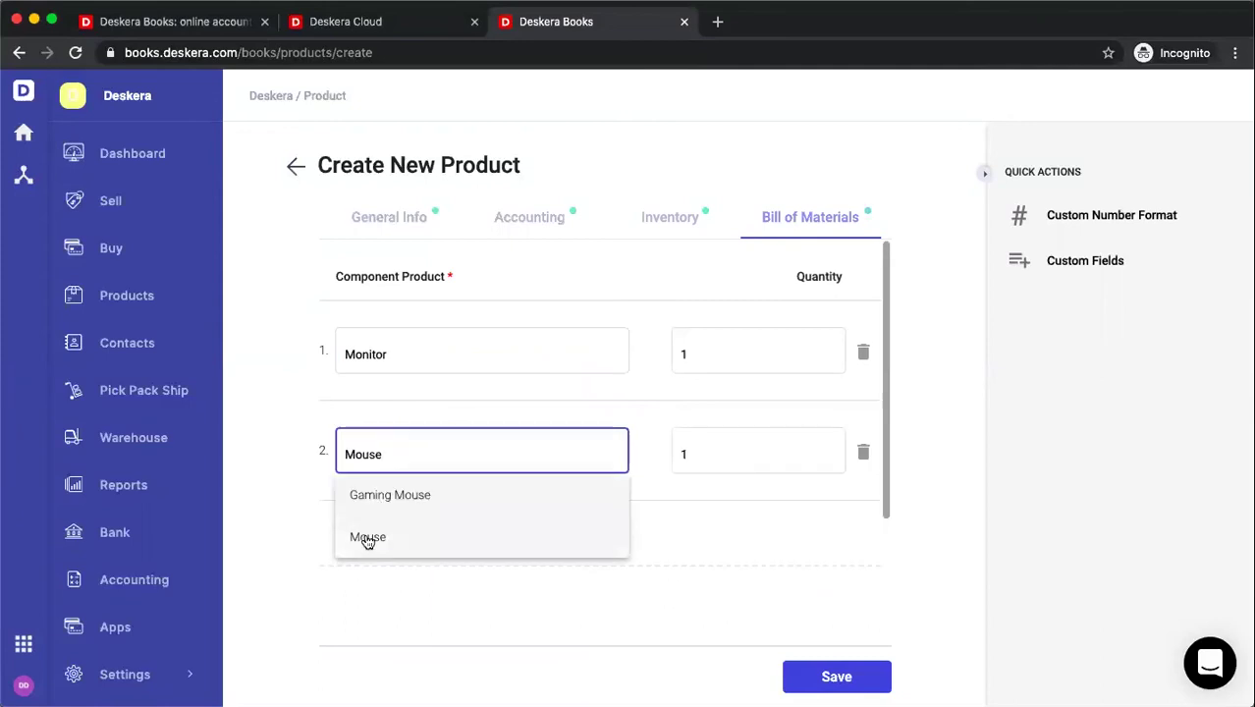
click(368, 539)
click(403, 533)
text(Key)
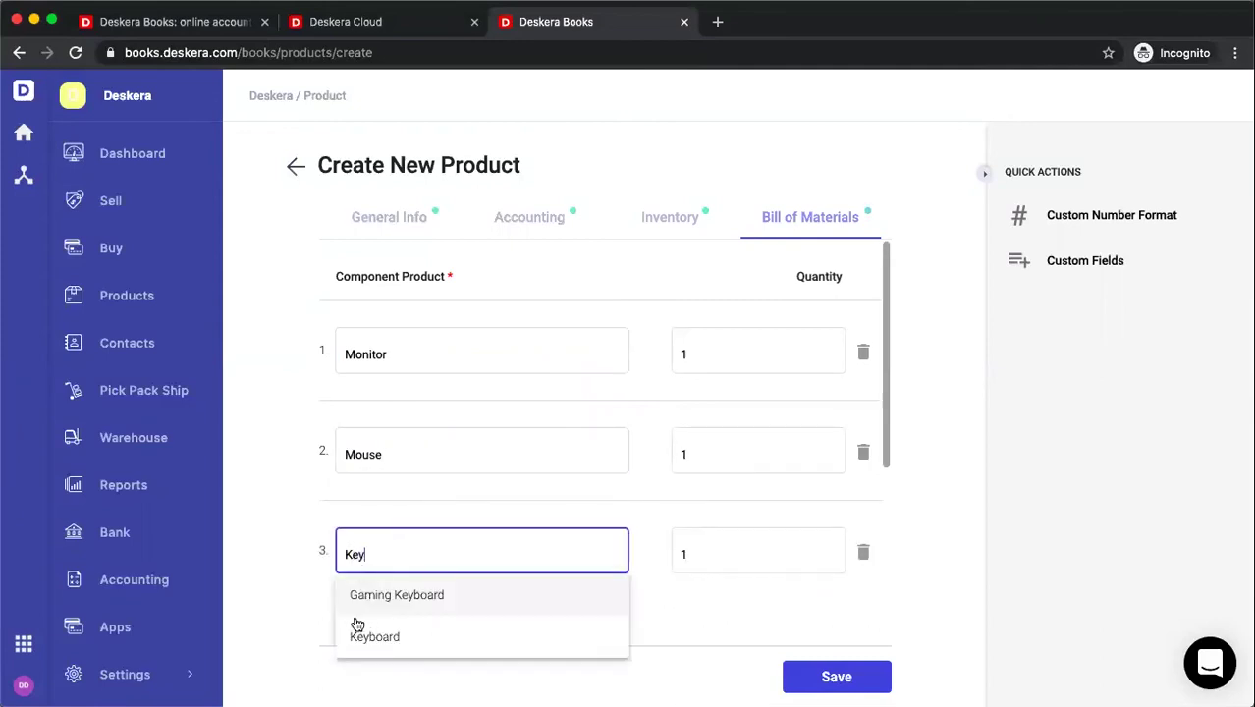
click(358, 633)
Add an additional cost named Assembly with a subtotal of 20 to the bill of materials
scroll(315, 521, down, 3)
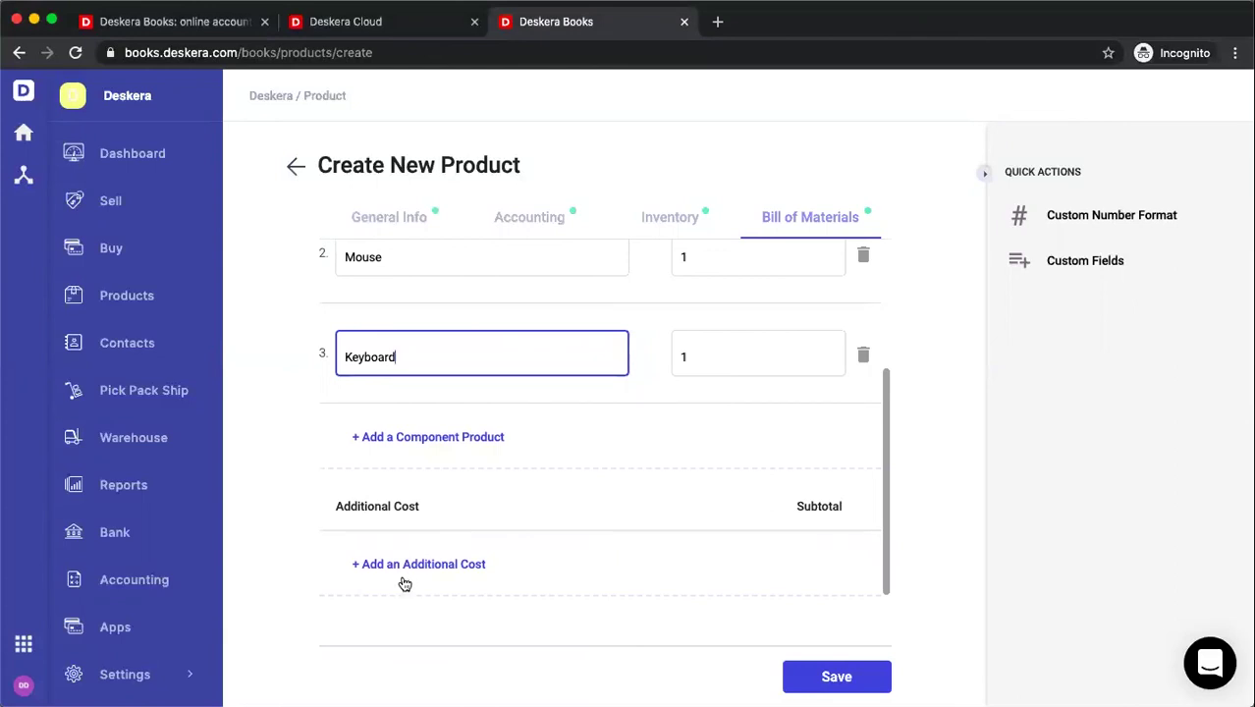
click(411, 566)
text(Assembly)
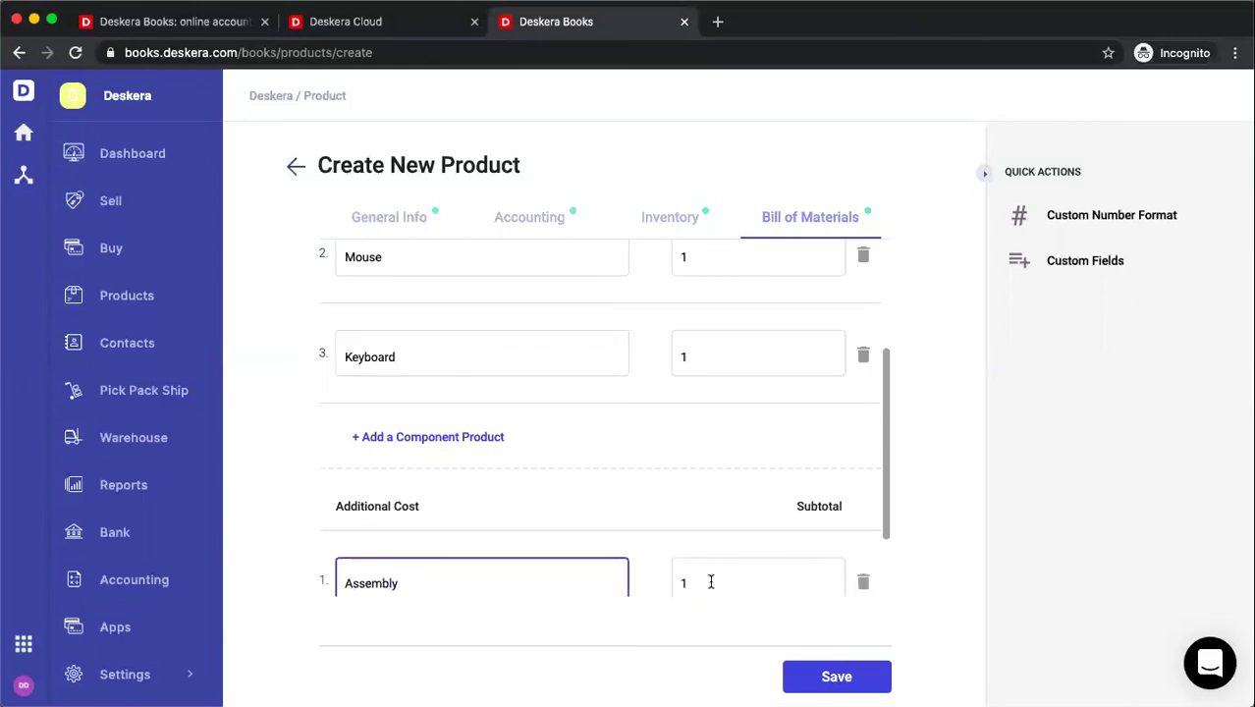
click(711, 583)
key(BackSpace)
text(20)
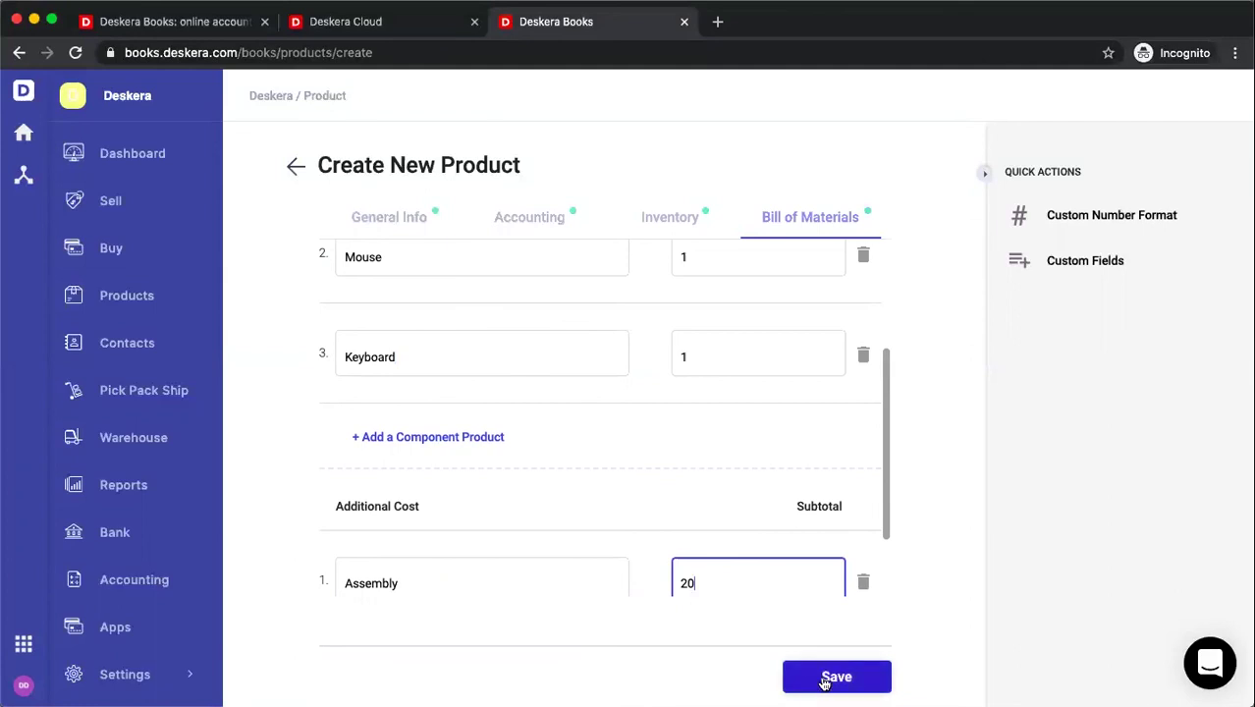
Leave the new product form without saving, look at the product import page, and return to the product list
click(295, 165)
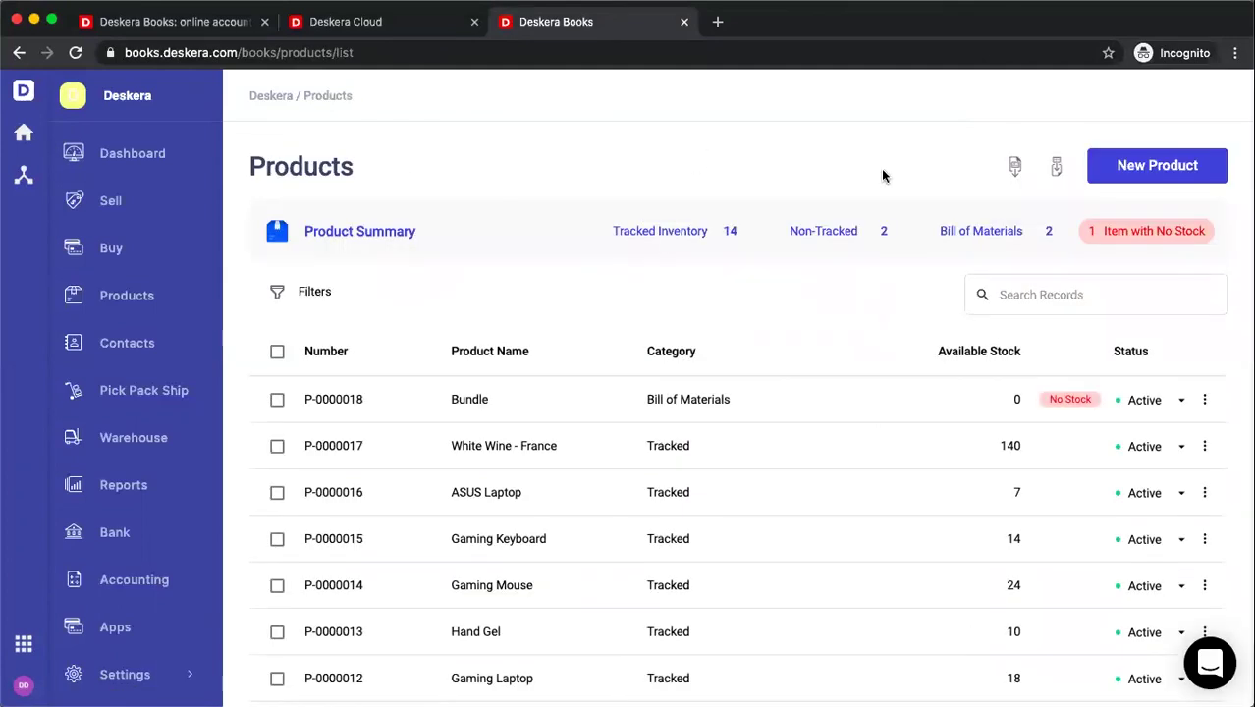
click(1057, 168)
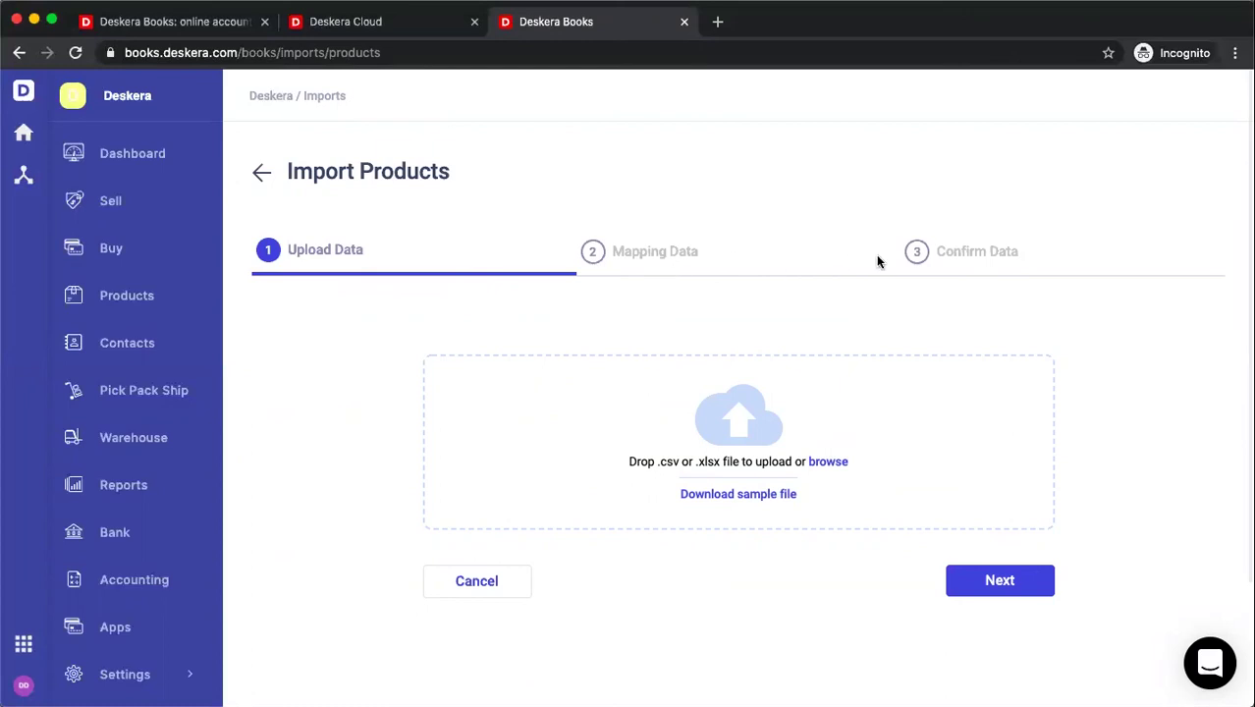
click(261, 172)
Set the product list to show 50 rows per page
scroll(957, 472, down, 6)
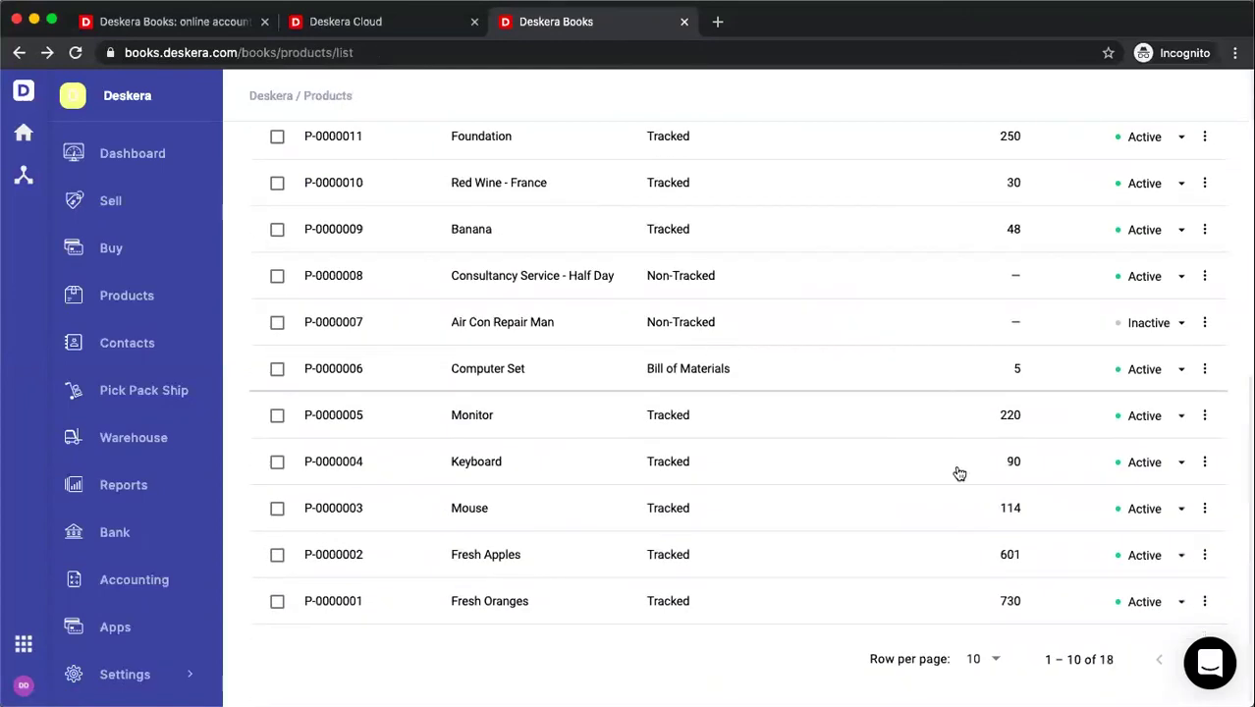
click(986, 658)
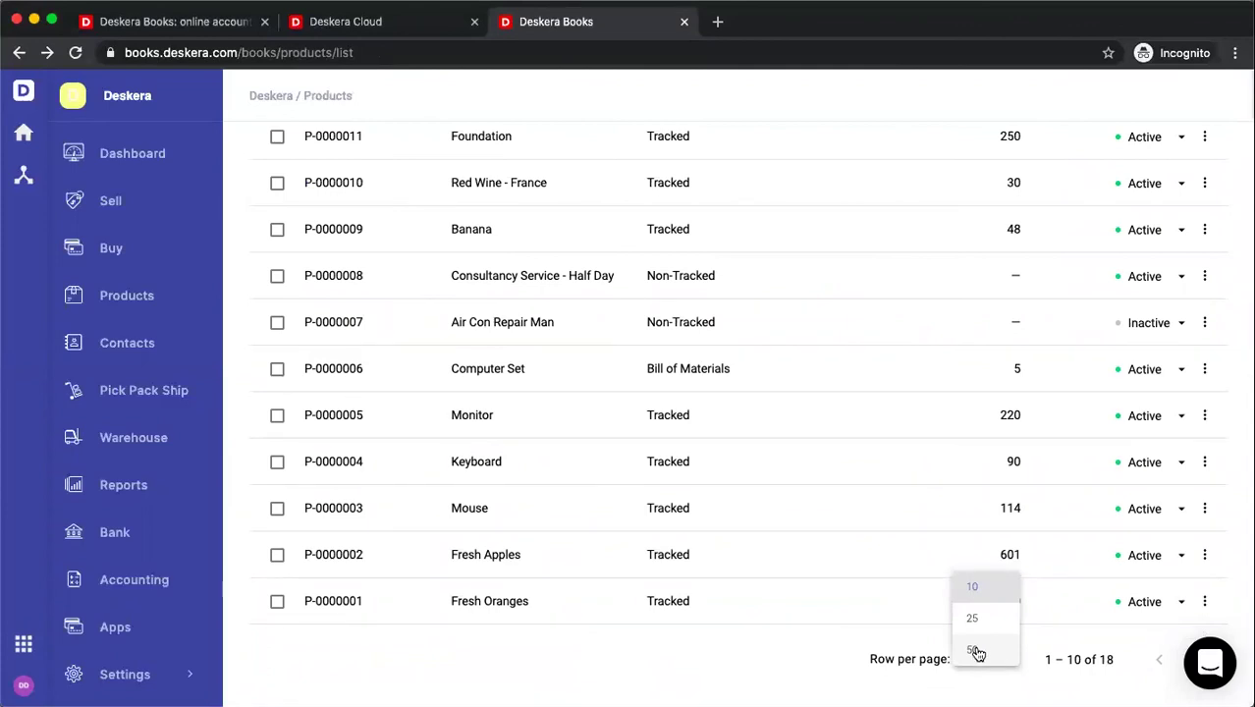
click(975, 651)
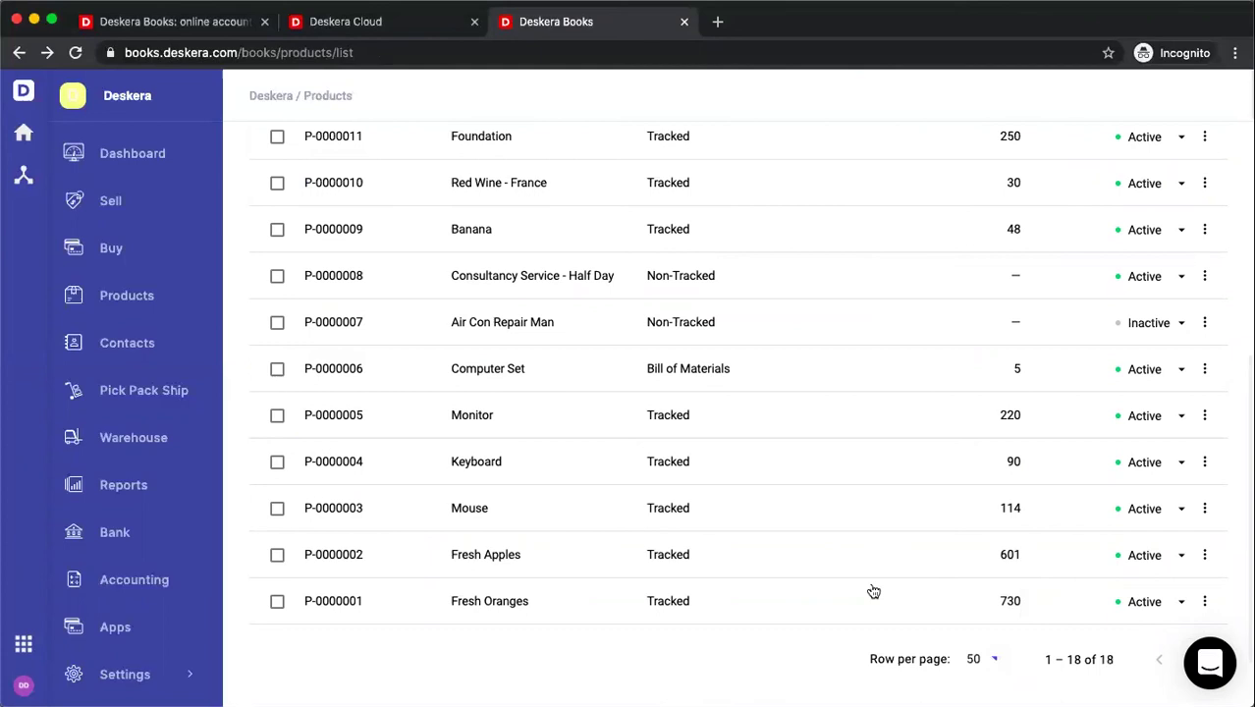
Review the Computer Set product's general, accounting, inventory and bill of material details, and return to the product list
click(717, 368)
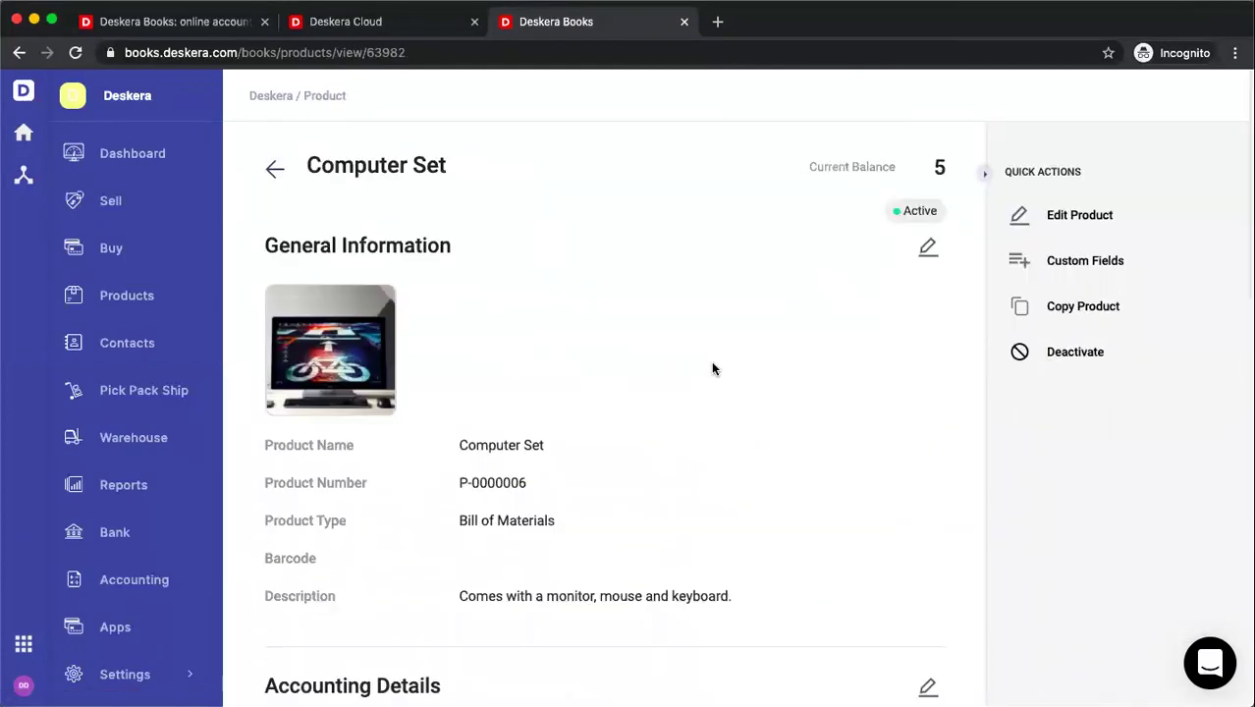
scroll(546, 297, down, 5)
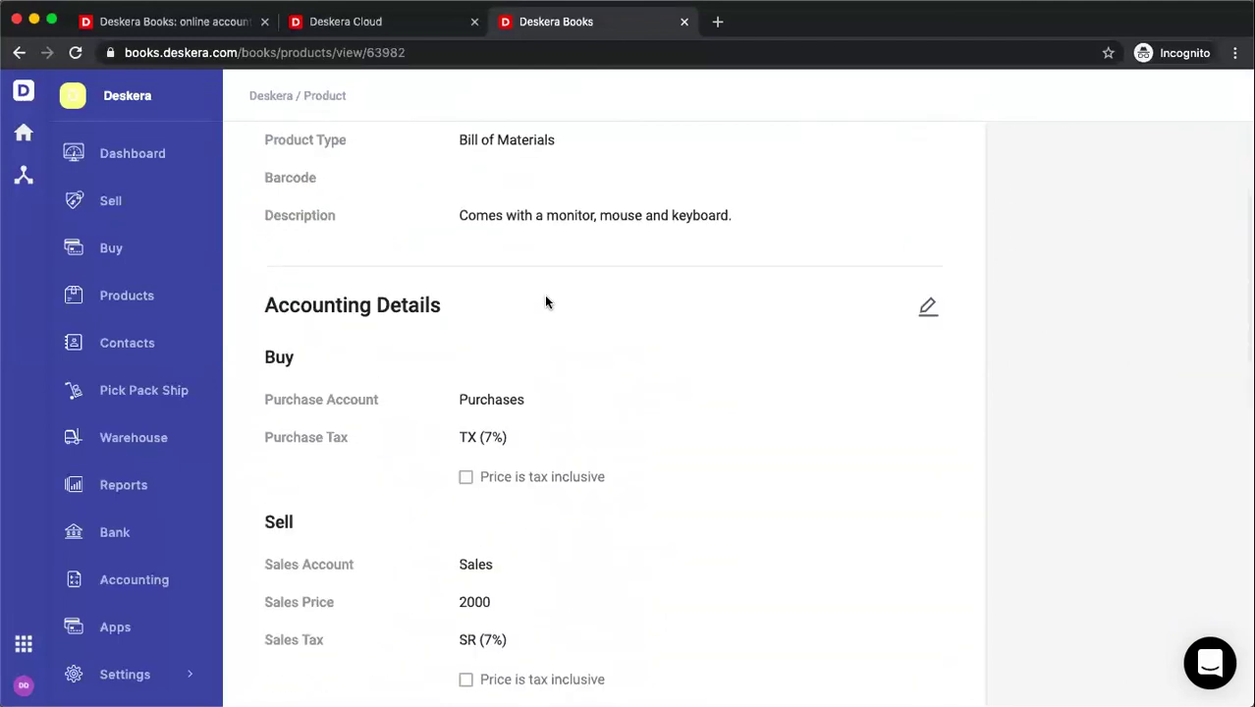
scroll(532, 296, down, 6)
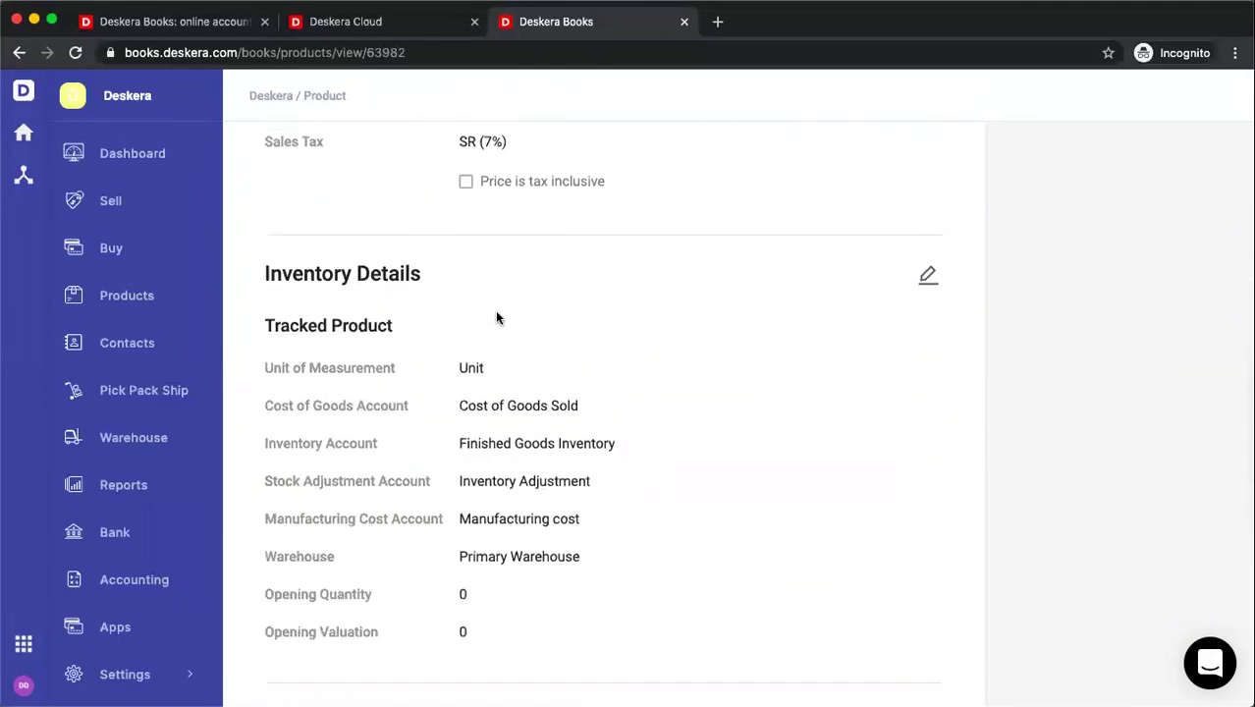
scroll(496, 317, down, 4)
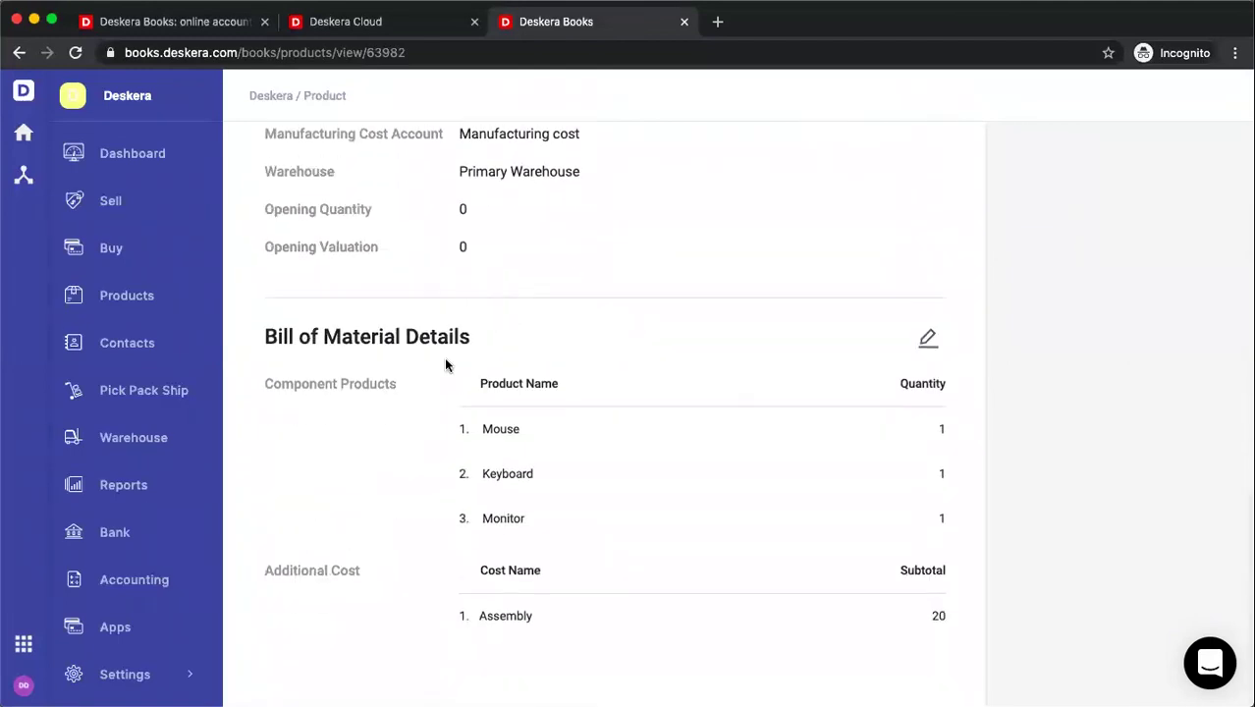
scroll(444, 356, up, 15)
click(275, 169)
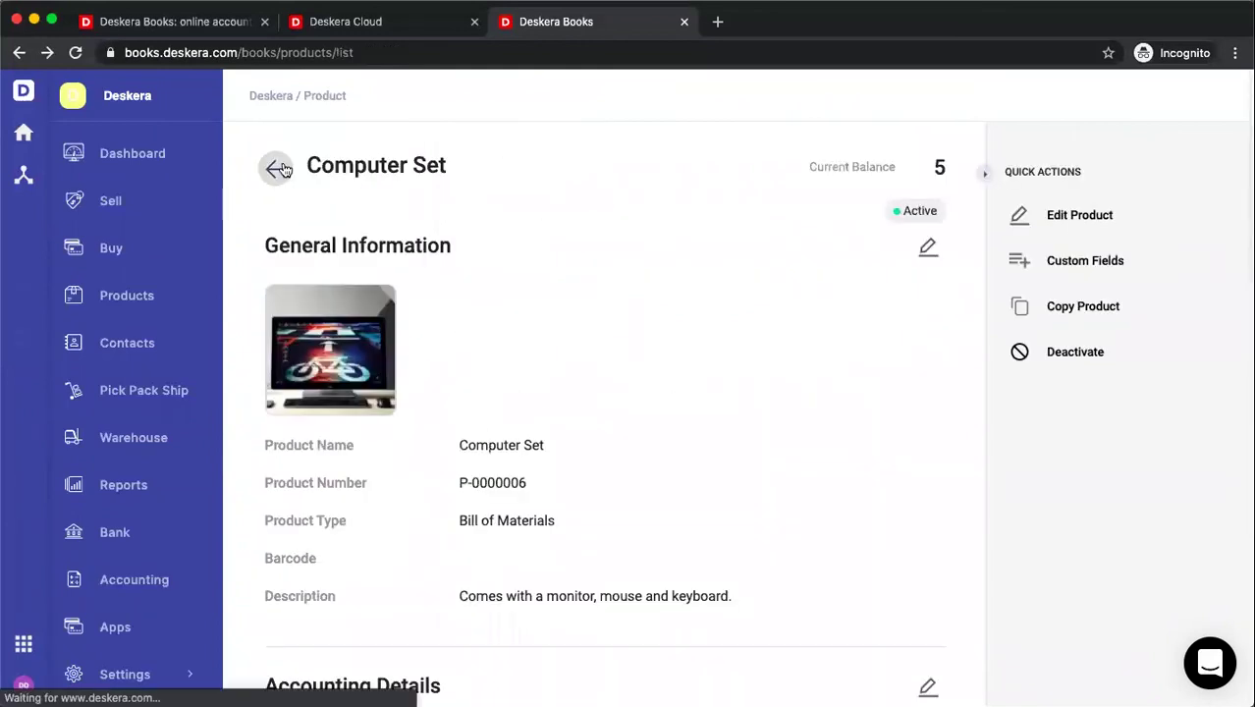